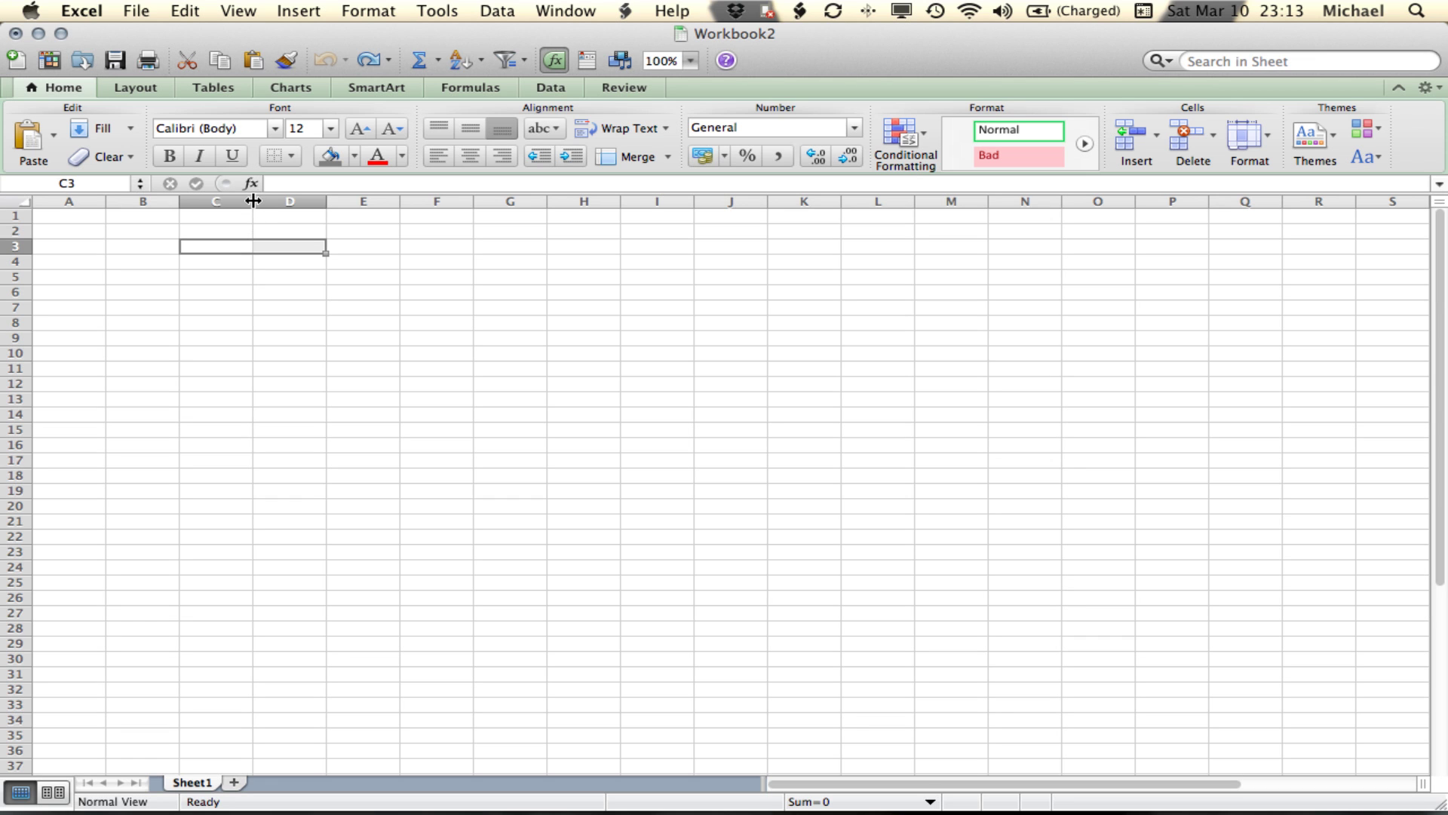
Widen columns C and D and bring up the fill colour choices for C3:D3.
left_click_drag(250, 200, 415, 200)
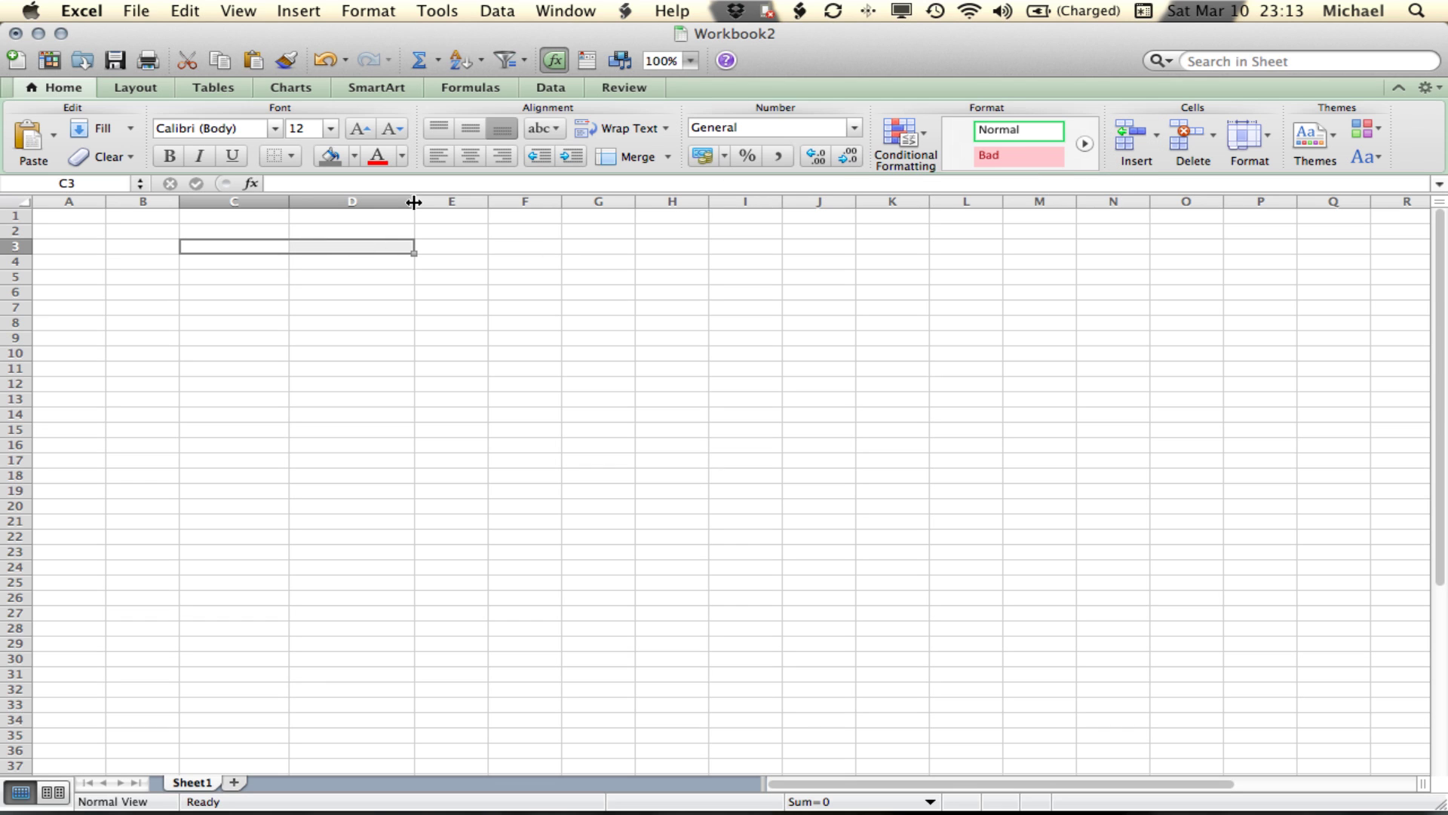
left_click(353, 156)
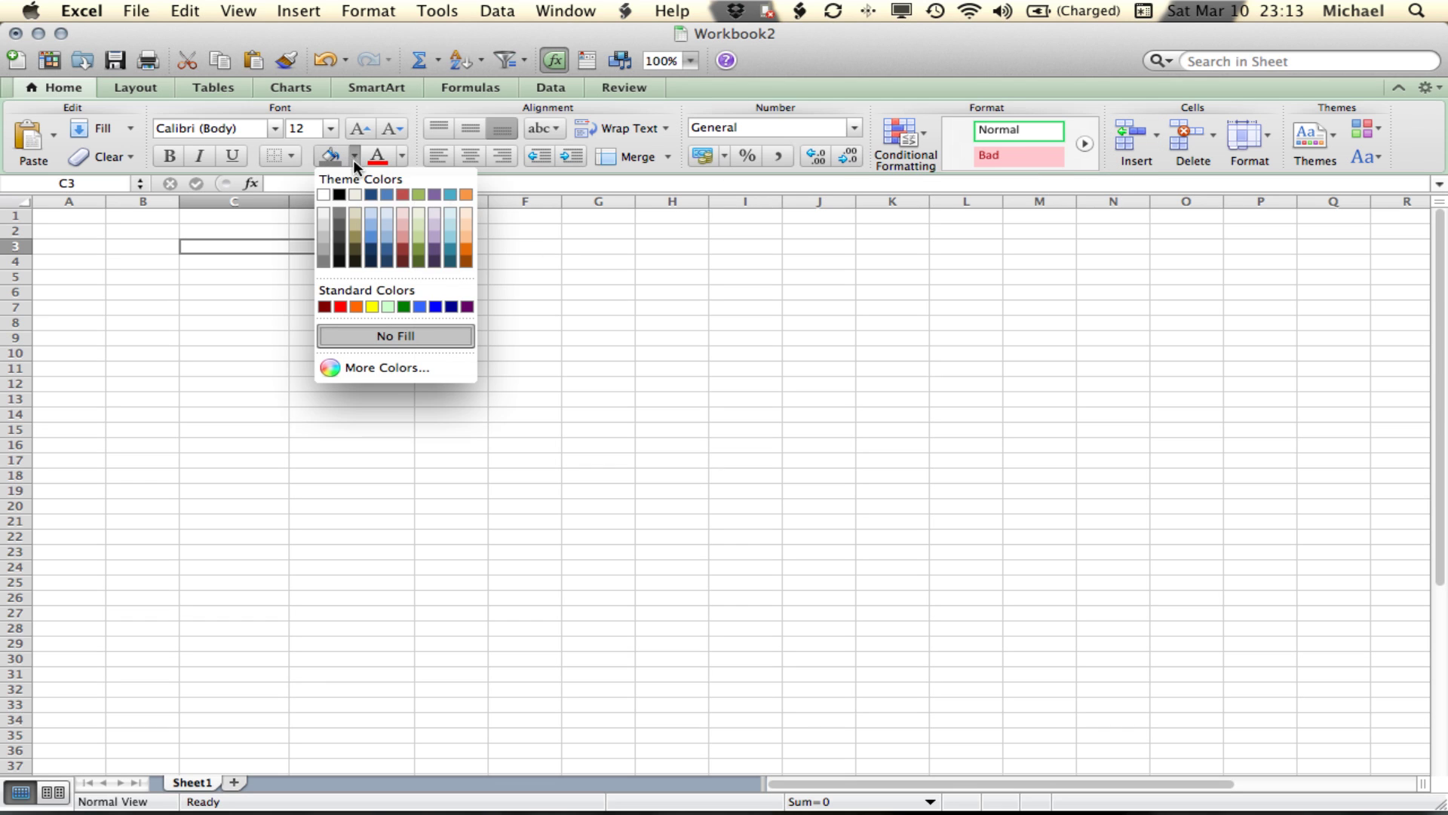
Fill C3:D3 dark grey and enter the headings Make in C3 and Model in D3.
left_click(319, 263)
left_click(231, 245)
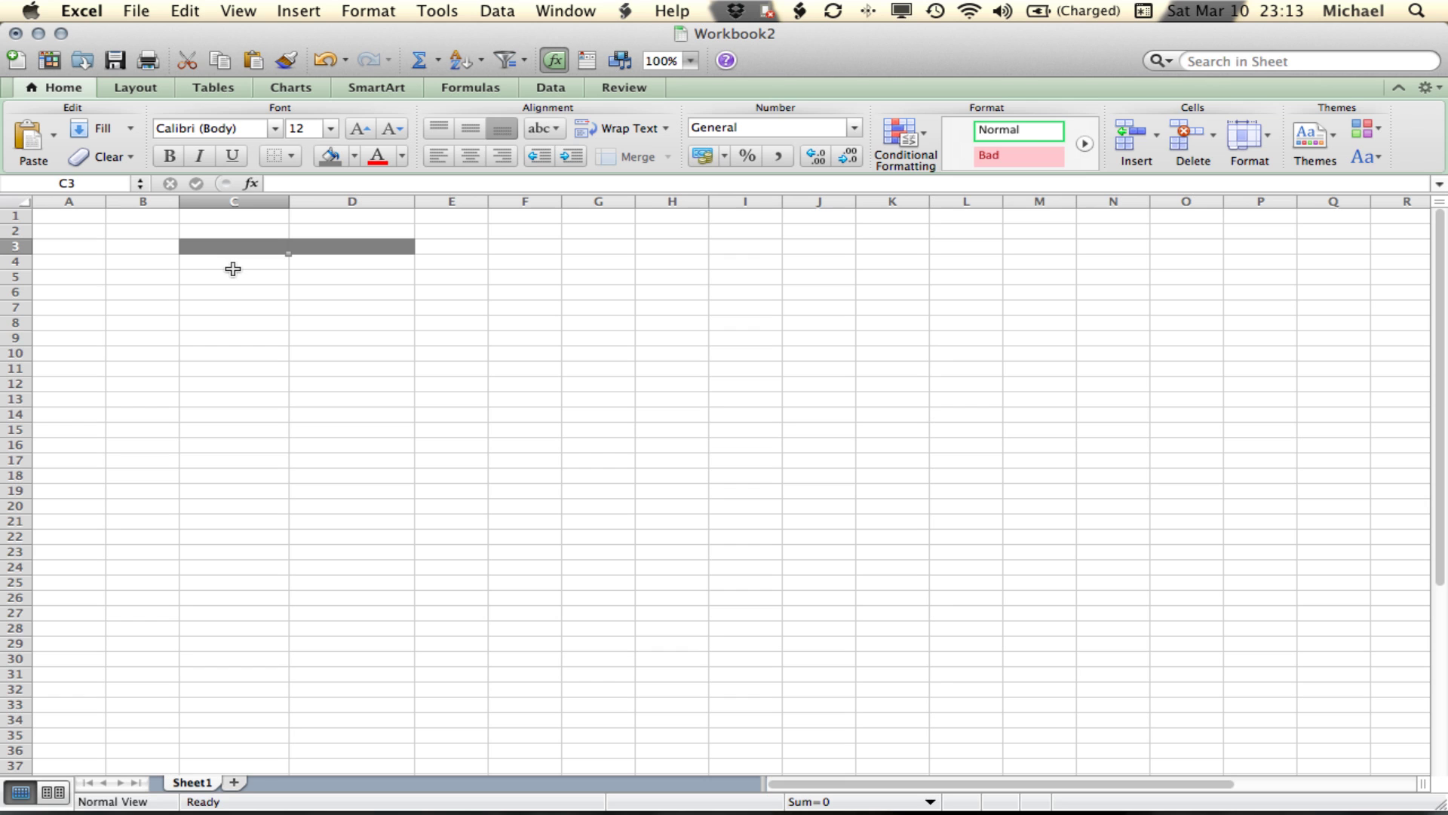
type("MN")
type("ake")
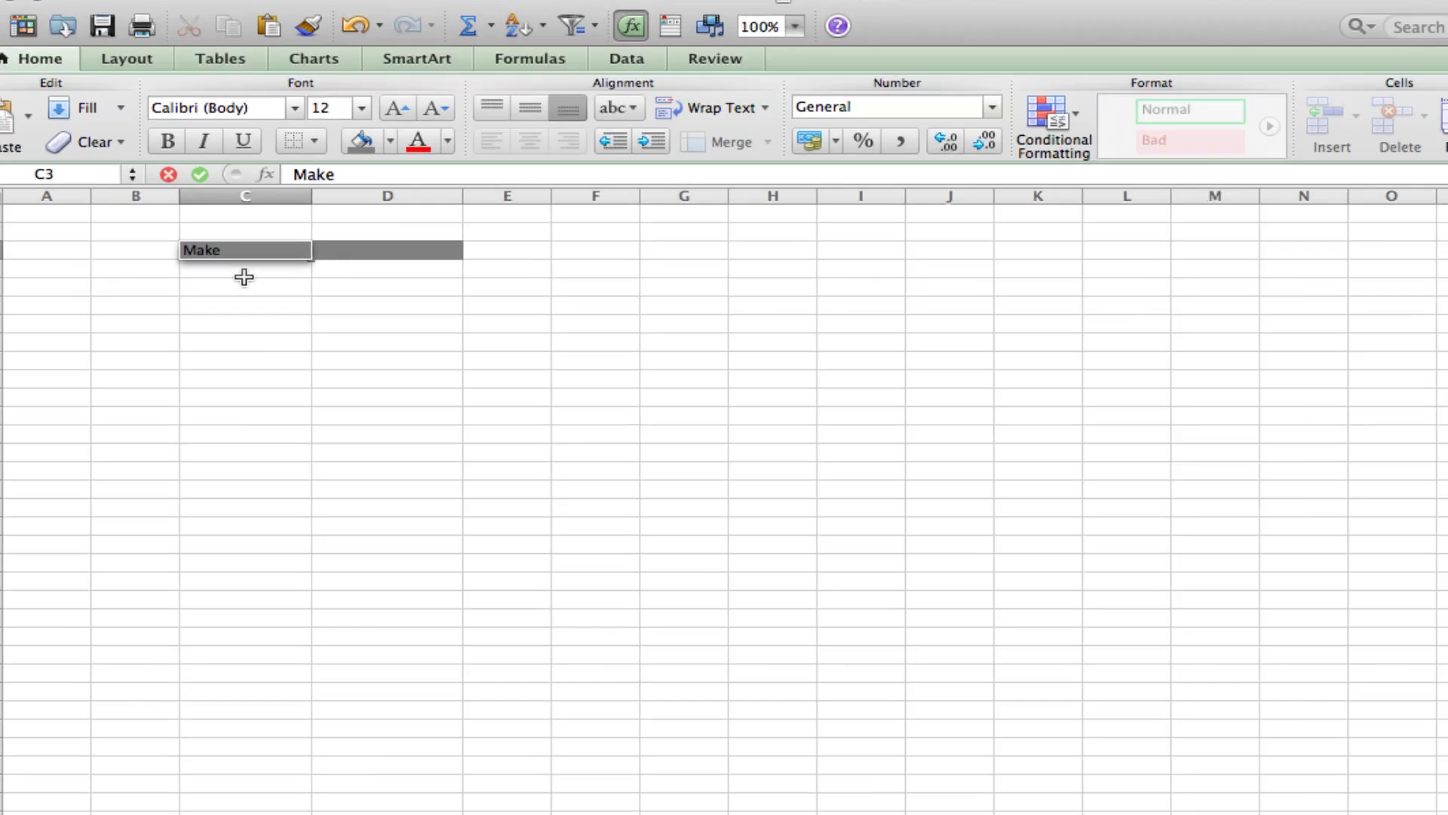
key("BackSpace")
key("BackSpace")
key("BackSpace")
key("BackSpace")
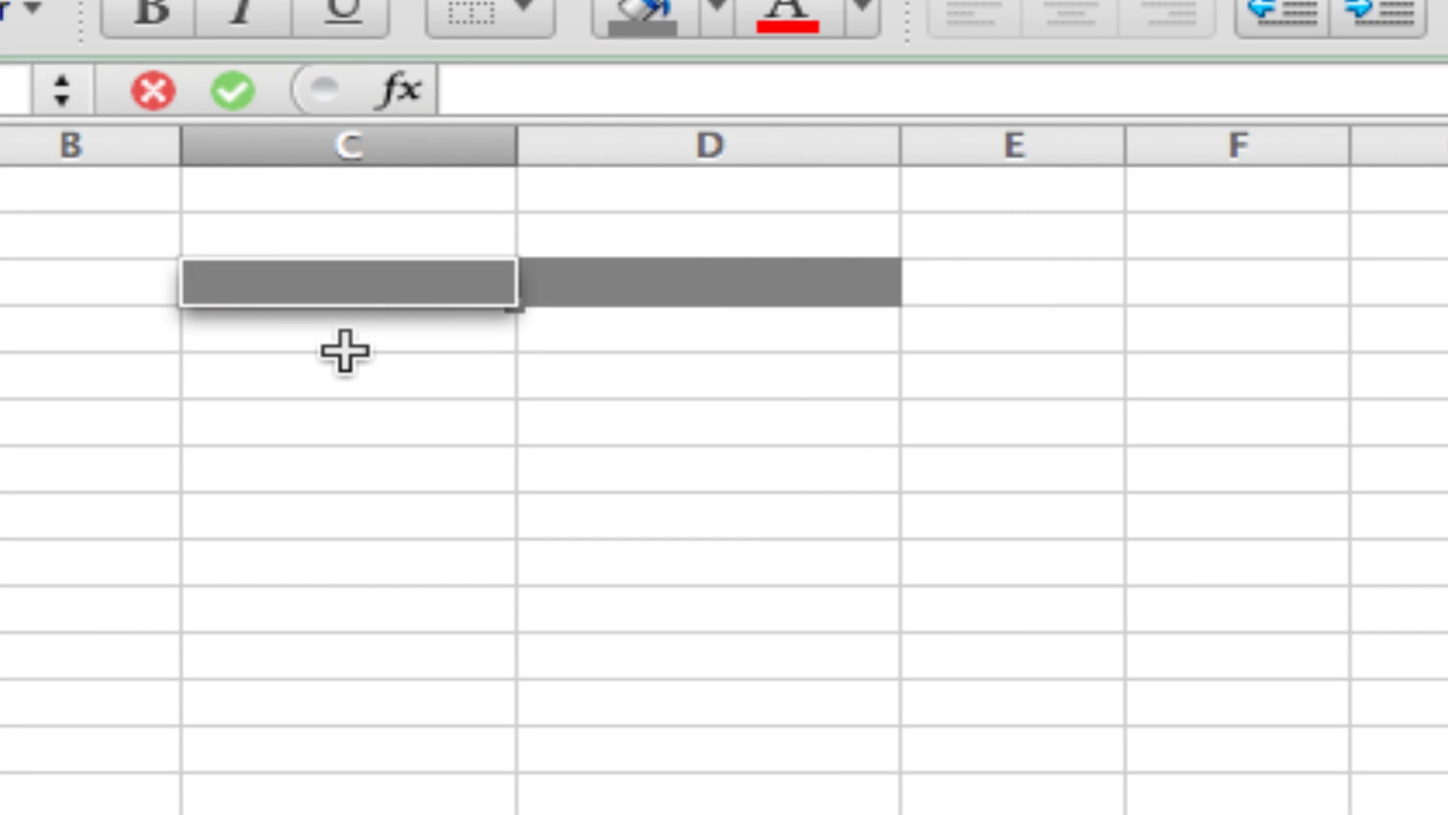
type("Make")
key("Tab")
type("Mo")
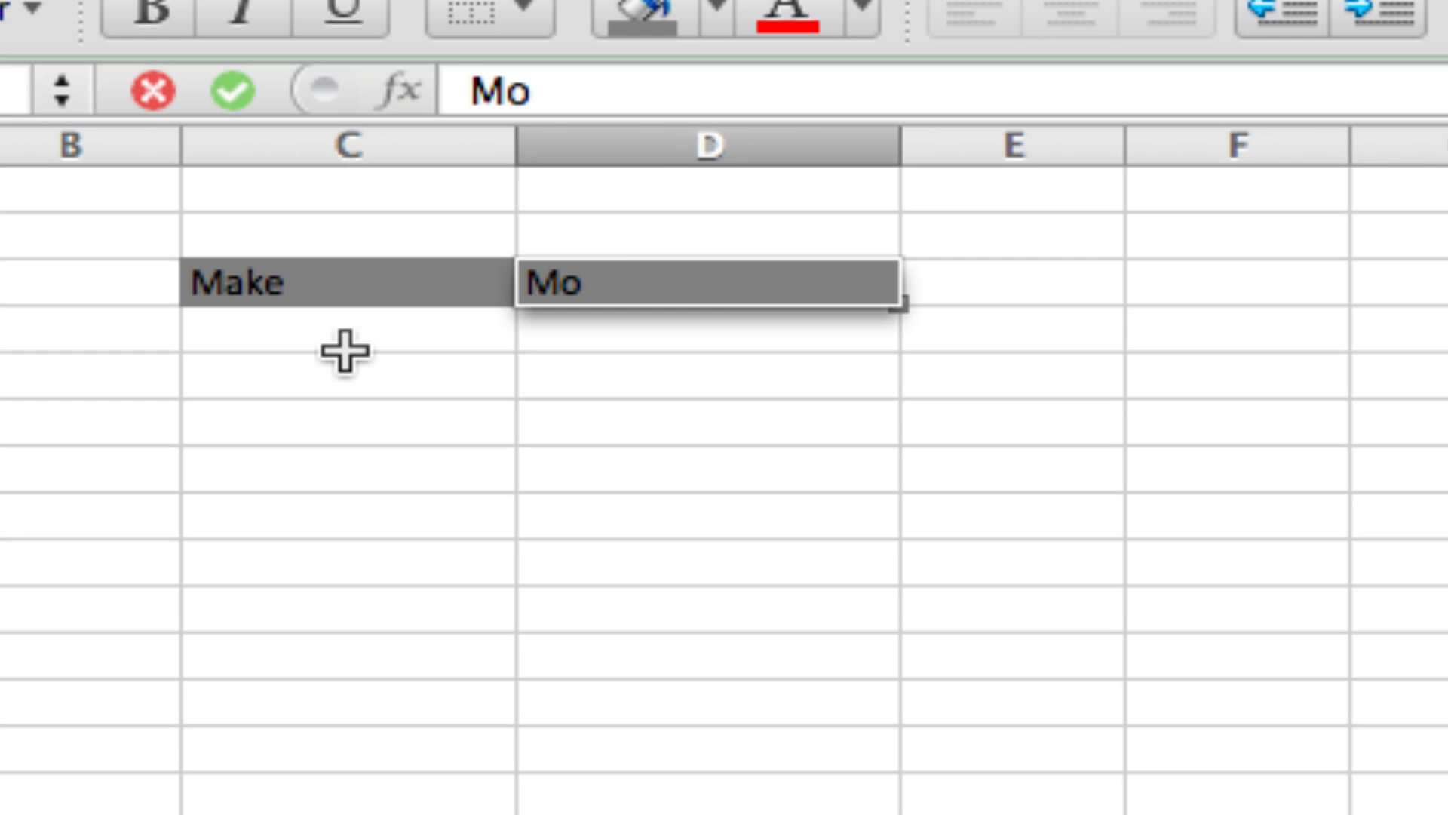
type("del")
key("Return")
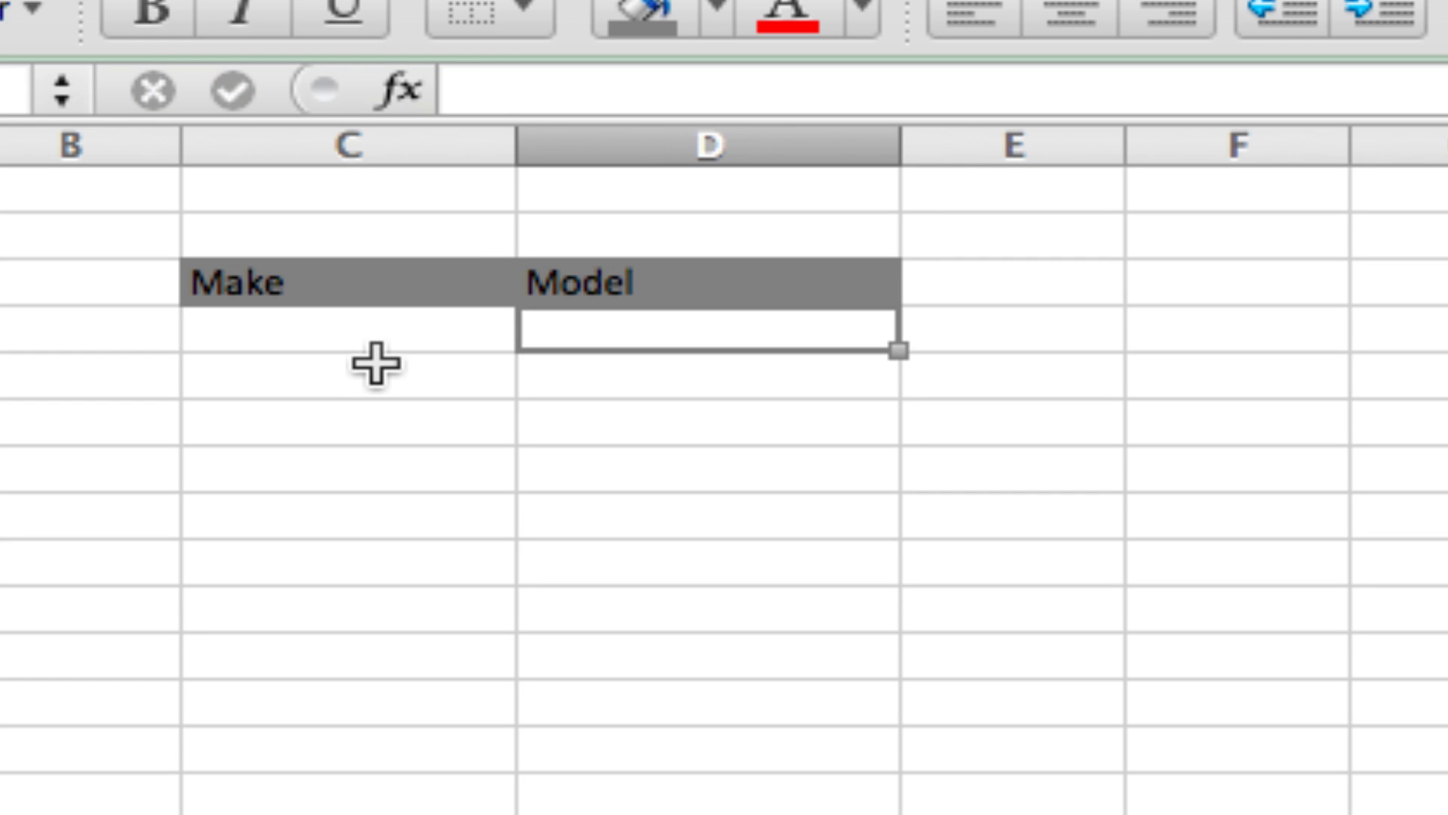
left_click(403, 330)
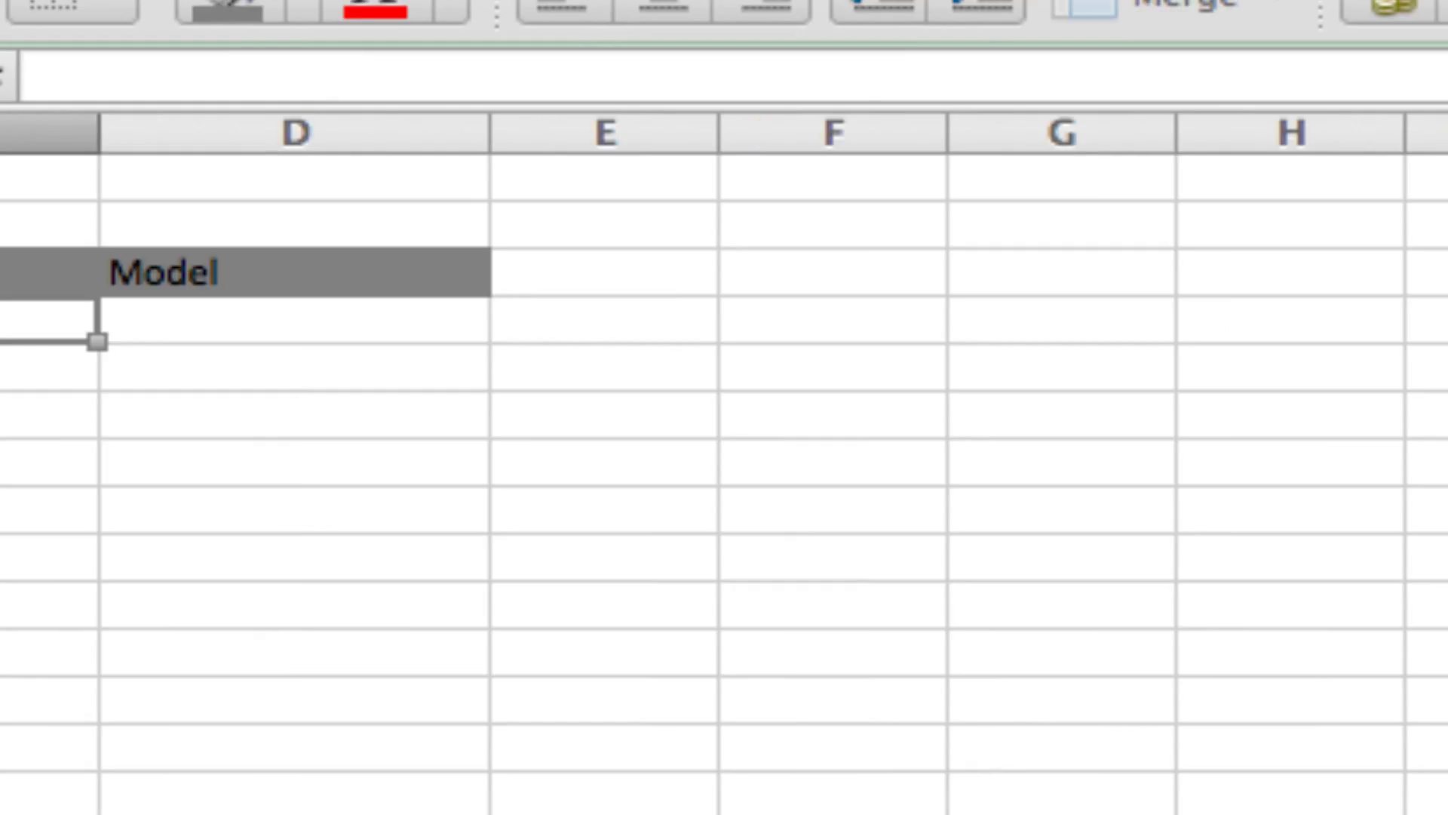
Enter the makes Dodge, Honda and Subaru in M4:M6, ending on N4.
left_click(373, 283)
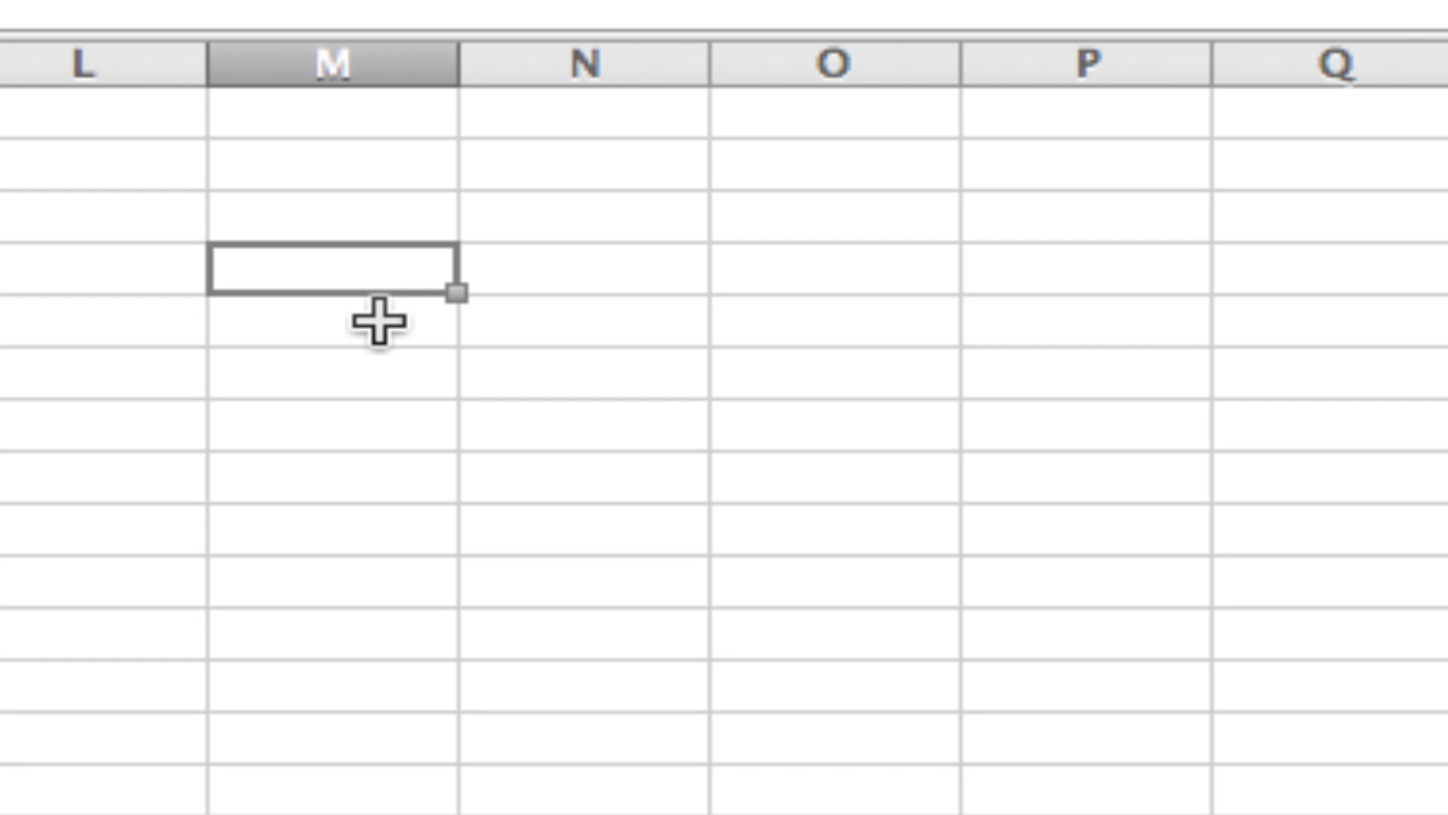
type("Dodge")
key("Return")
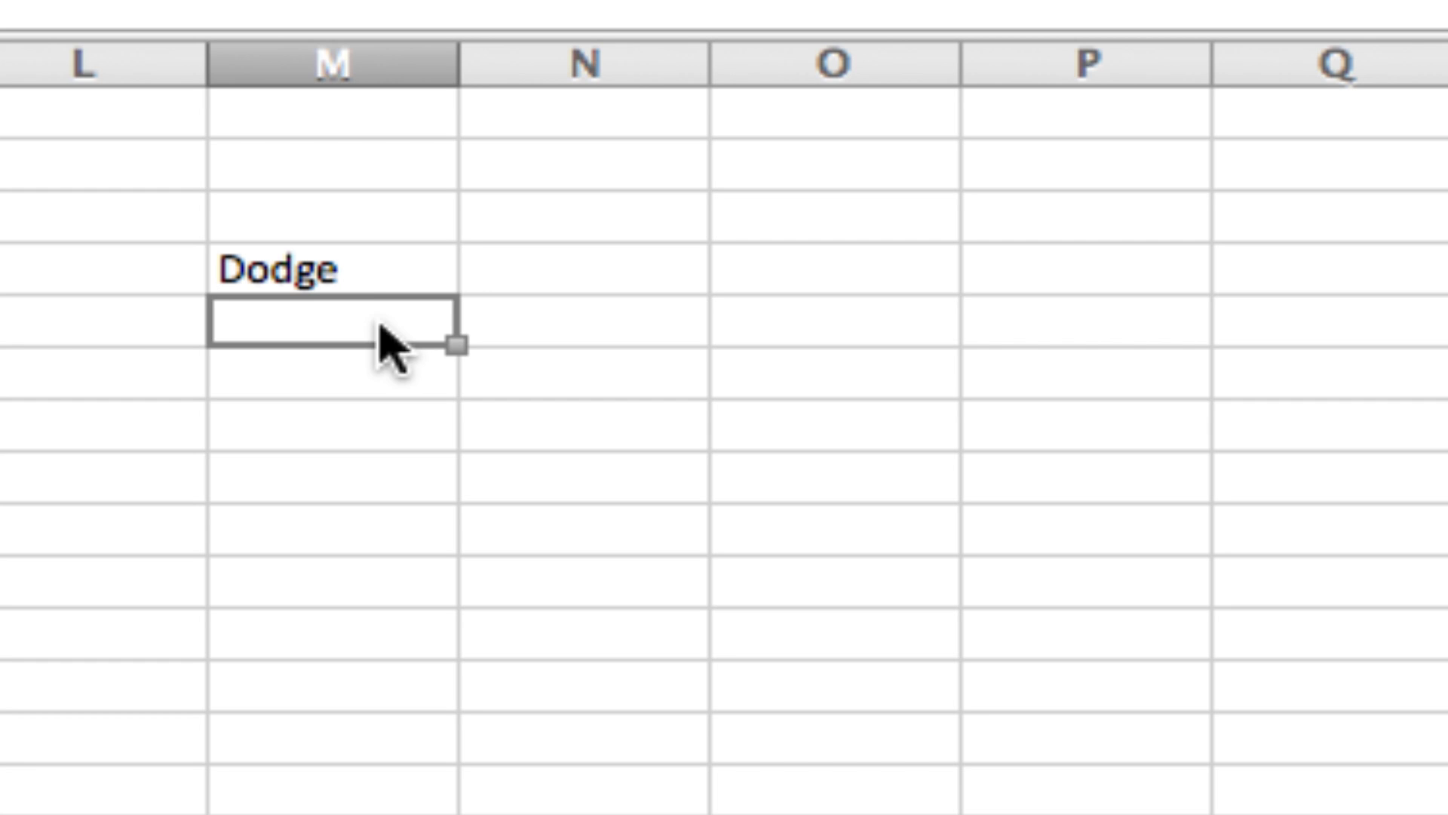
type("Honda")
key("Return")
type("Subaru")
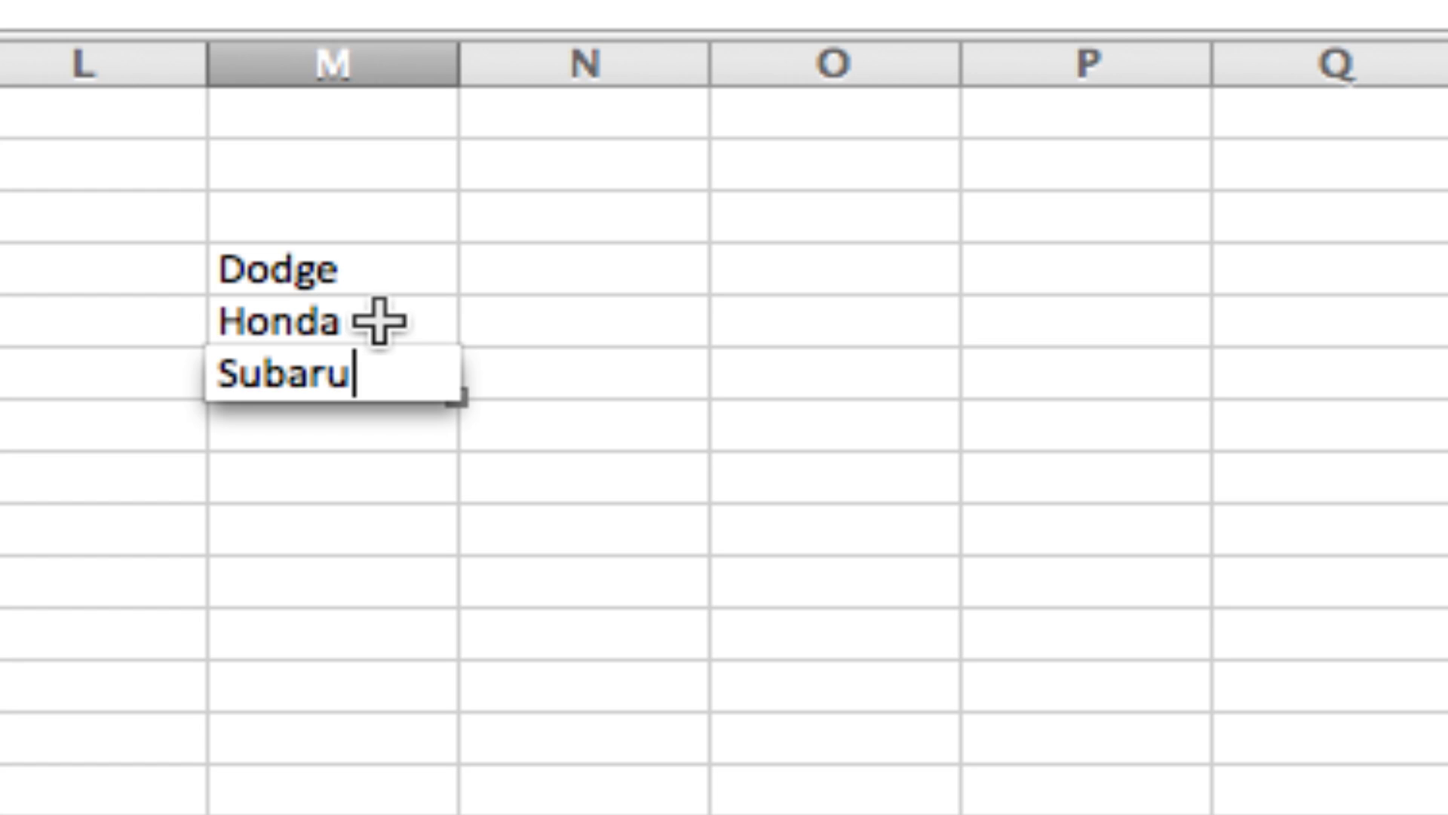
key("Tab")
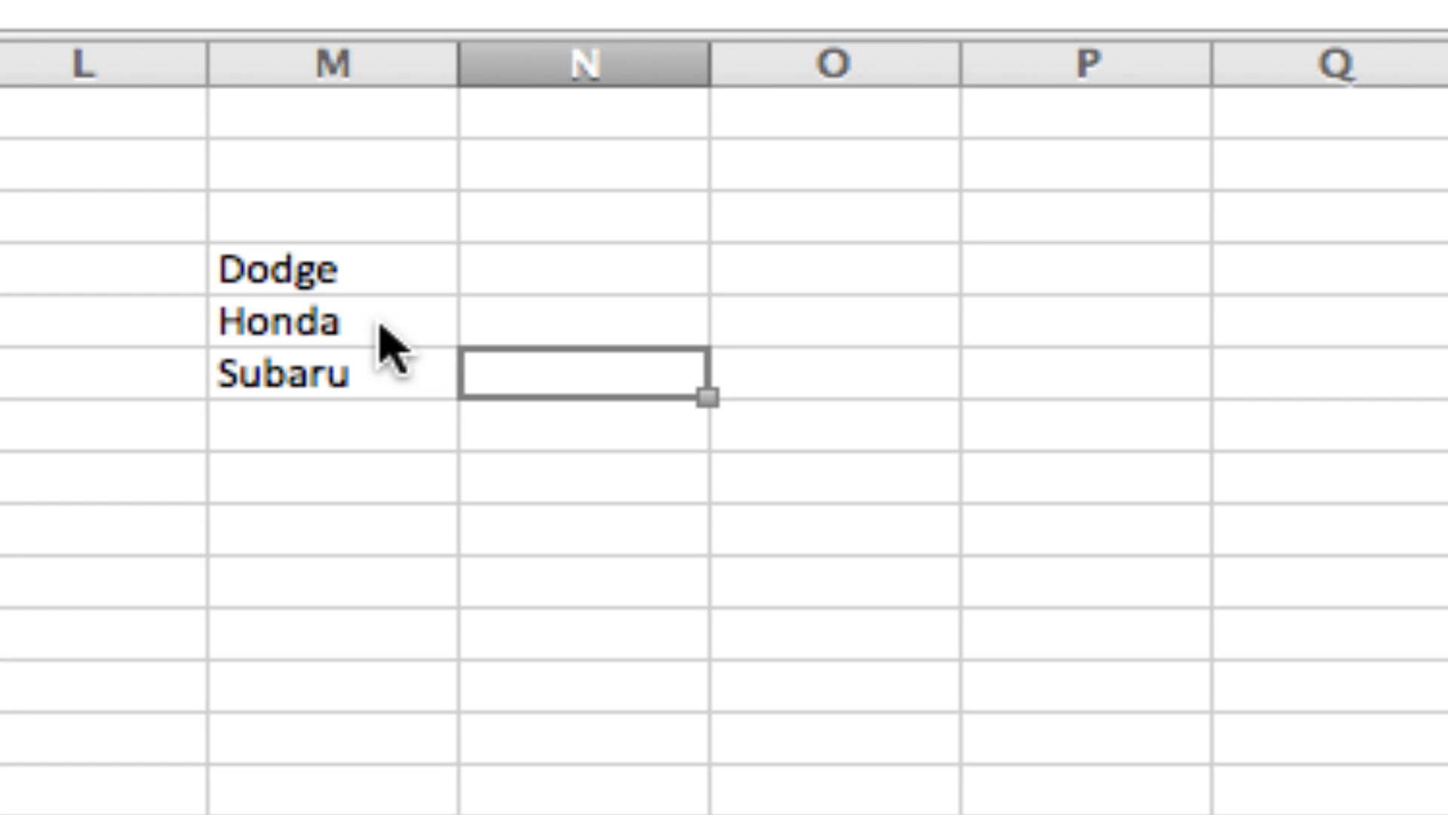
key("Up")
key("Up")
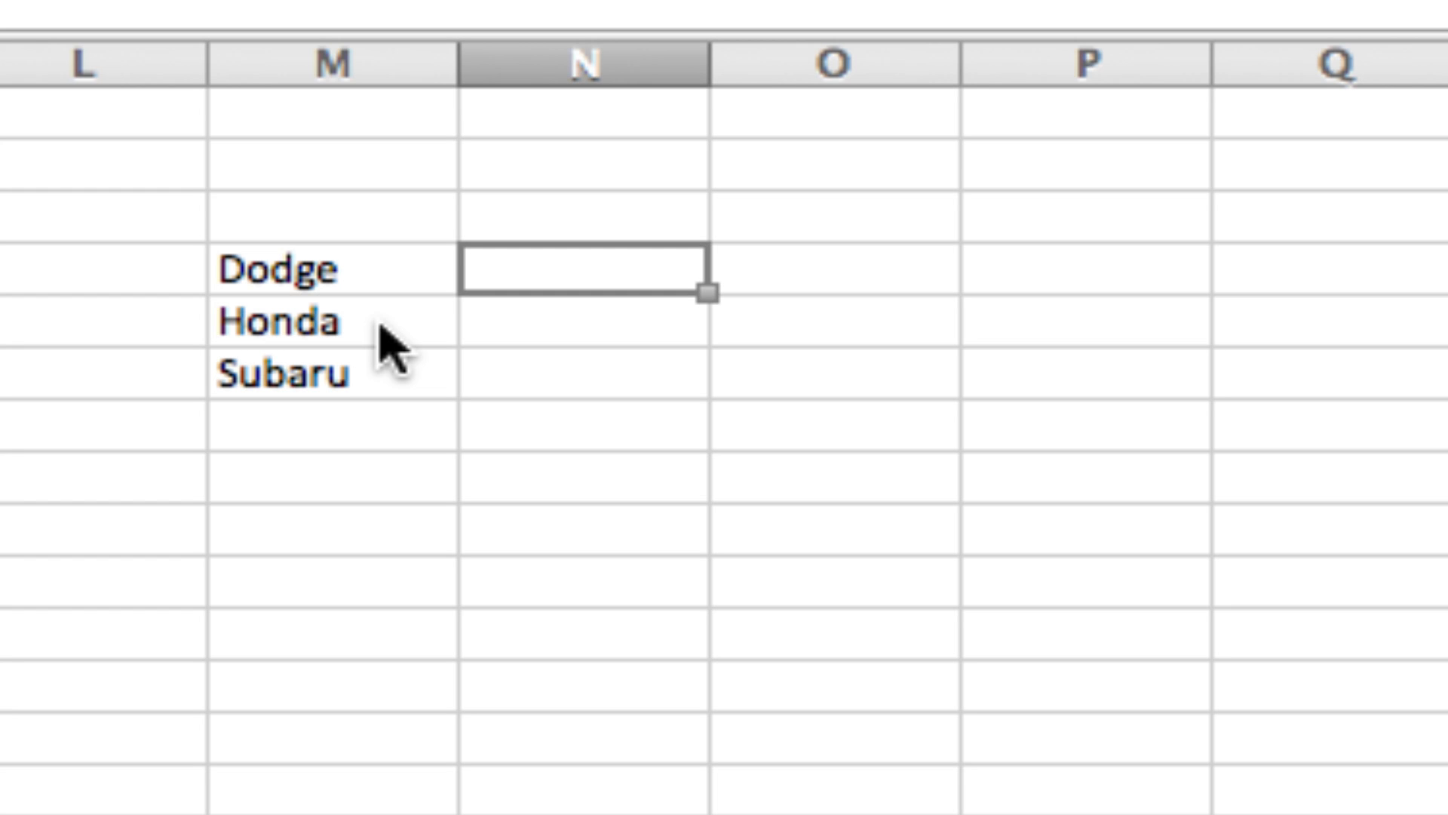
Enter Dodge's models Neon, Neon SXT and Intrepid in N4:N6.
type("Neon")
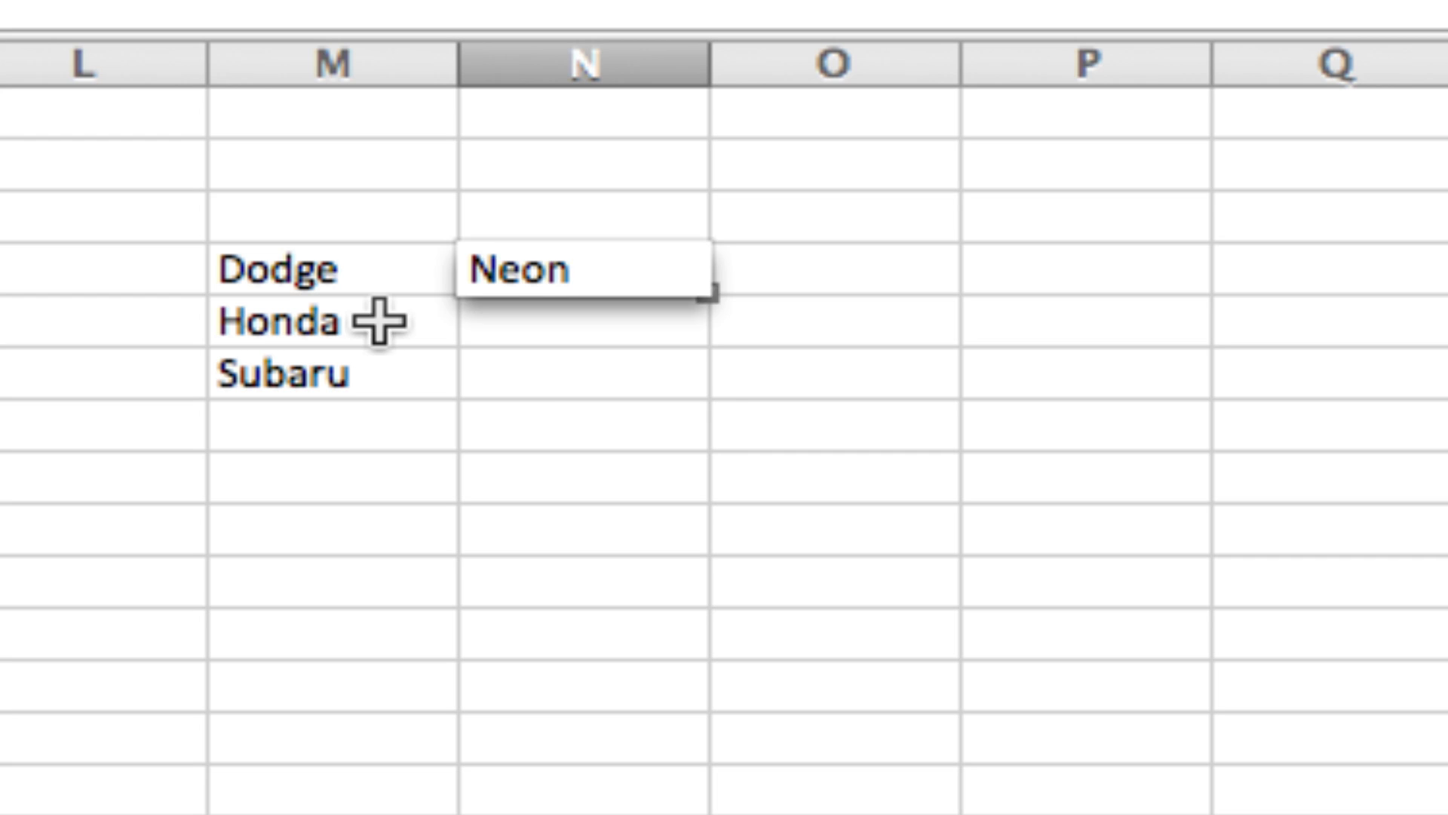
key("Return")
type("Neon S")
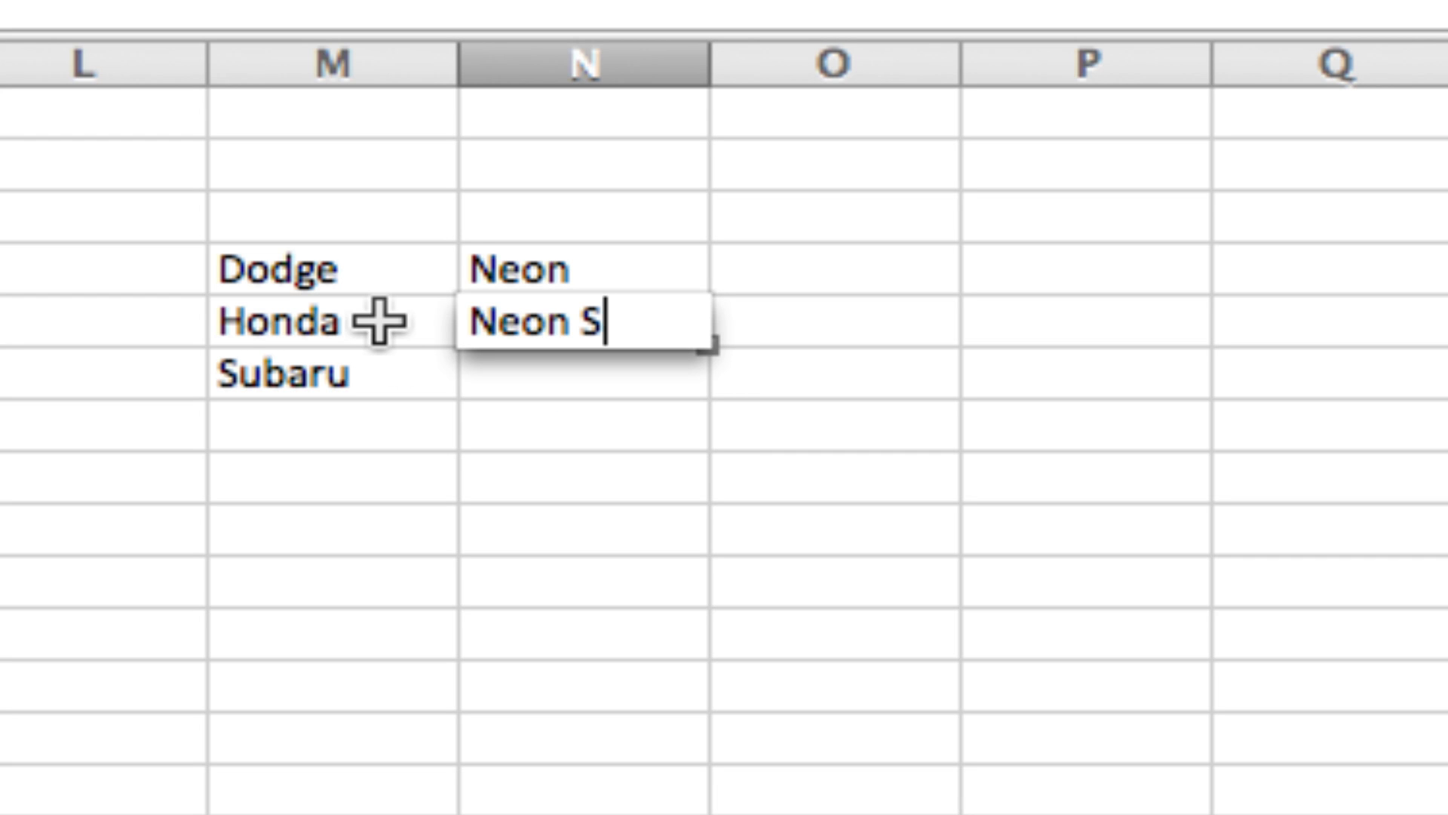
type("XT")
key("Return")
type("Intrep")
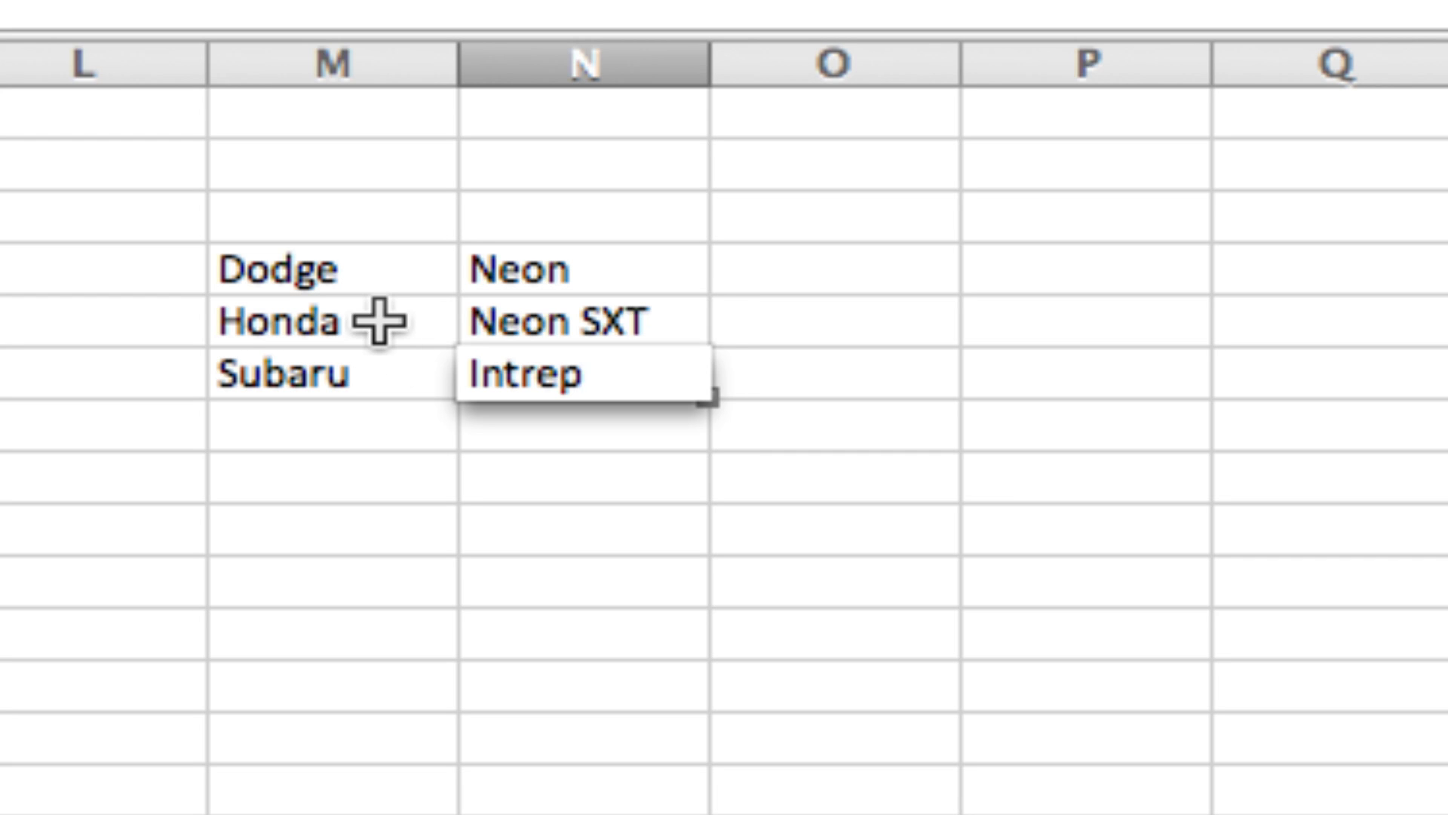
key("Tab")
key("Up")
key("Up")
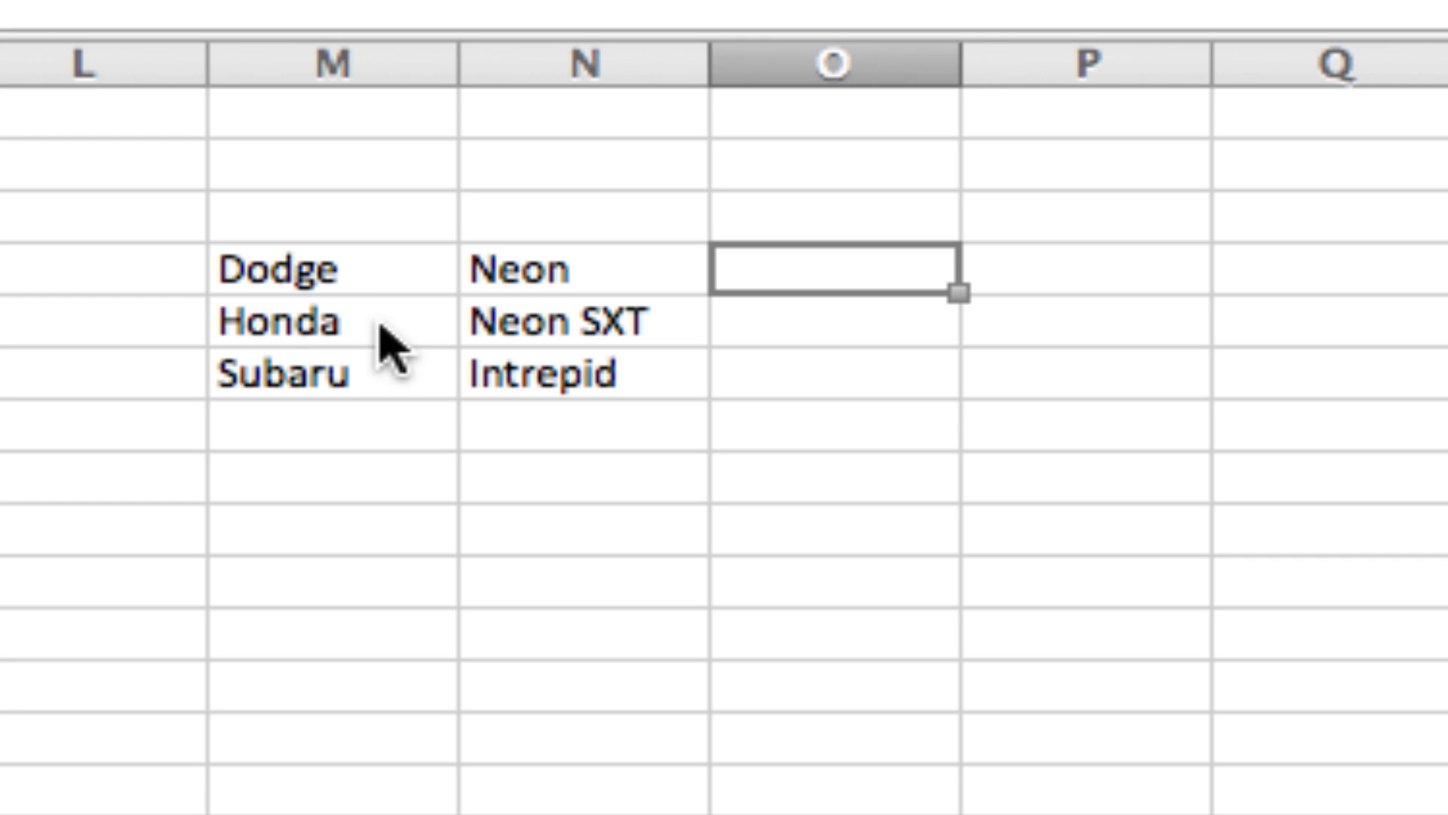
Enter Honda's models Civic, Accord and Crosstour in O4:O6.
type("Ci")
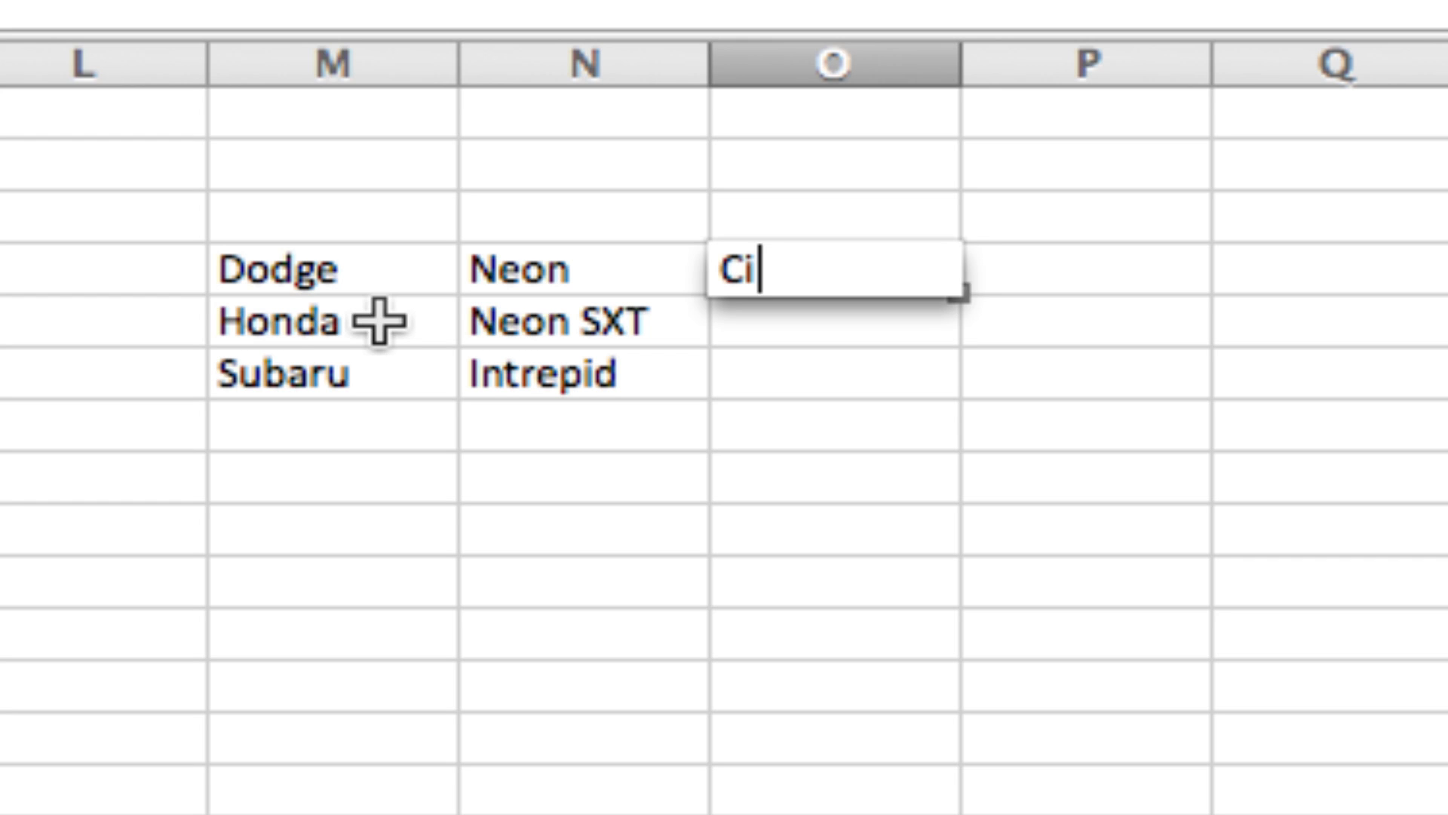
type("vic")
key("Return")
type("Accord")
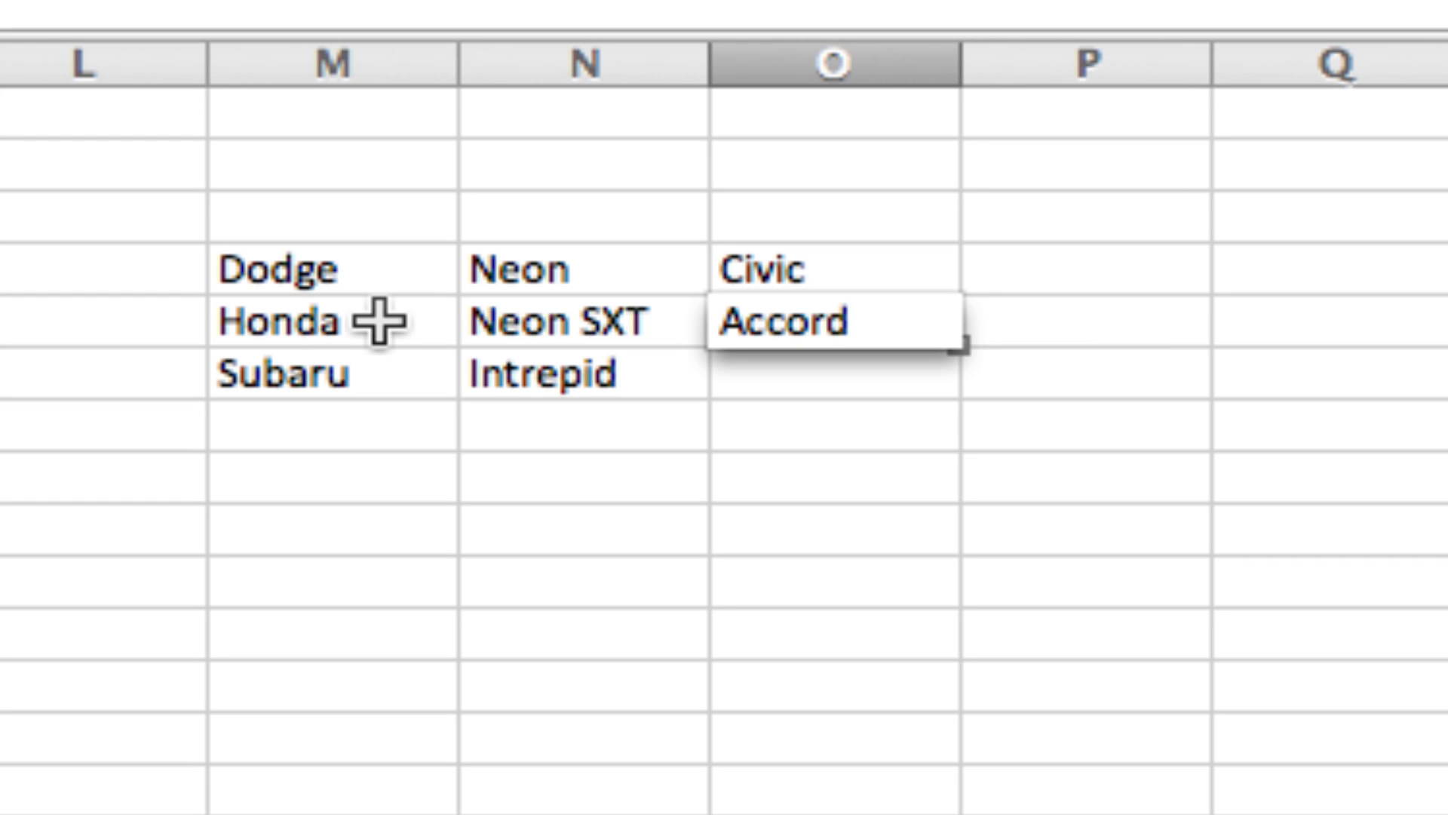
key("Return")
type("Crosstour")
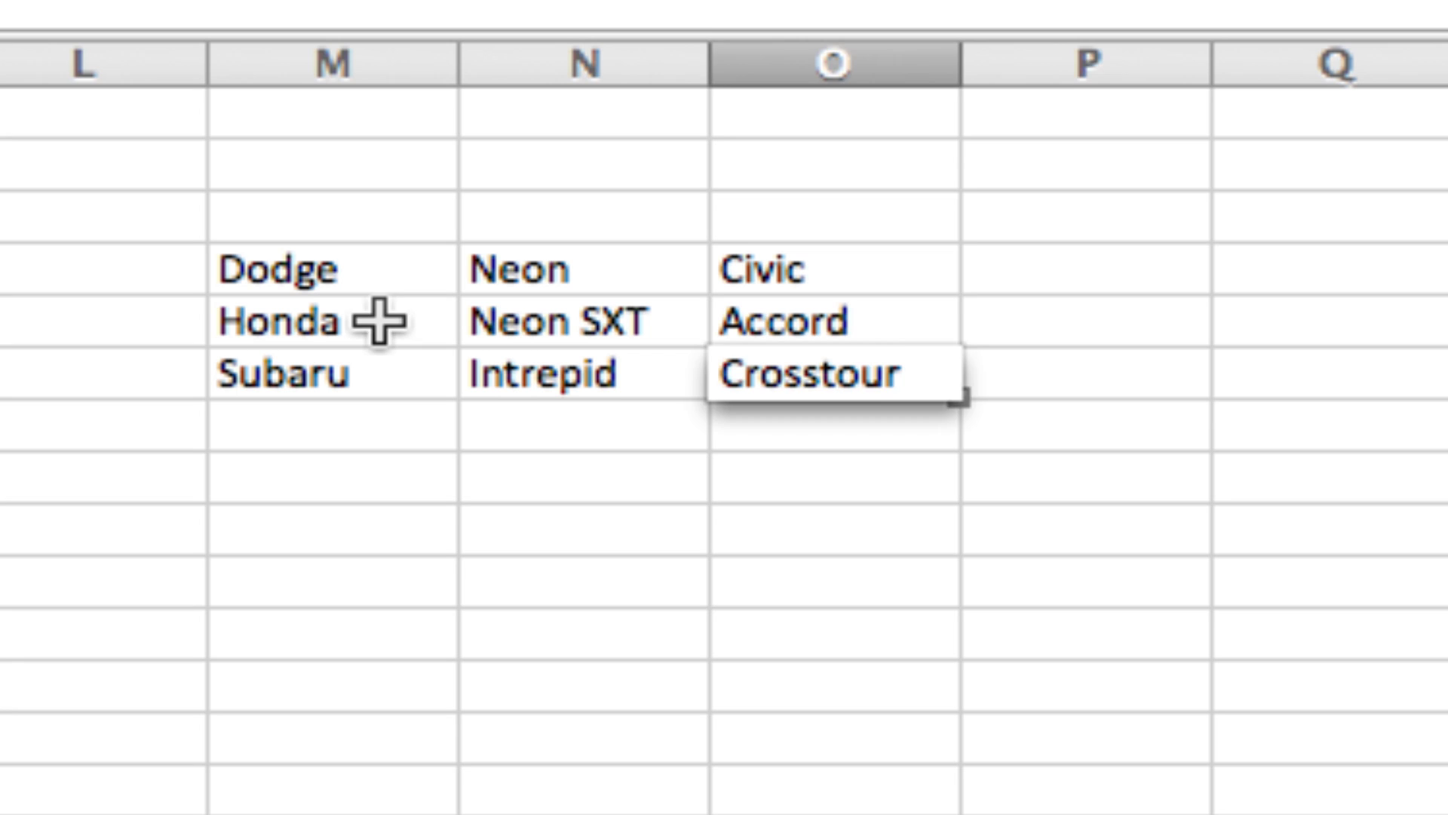
key("Tab")
key("Up")
key("Up")
Enter Subaru's models Impreza, Outback and Forrester in P4:P6.
type("I")
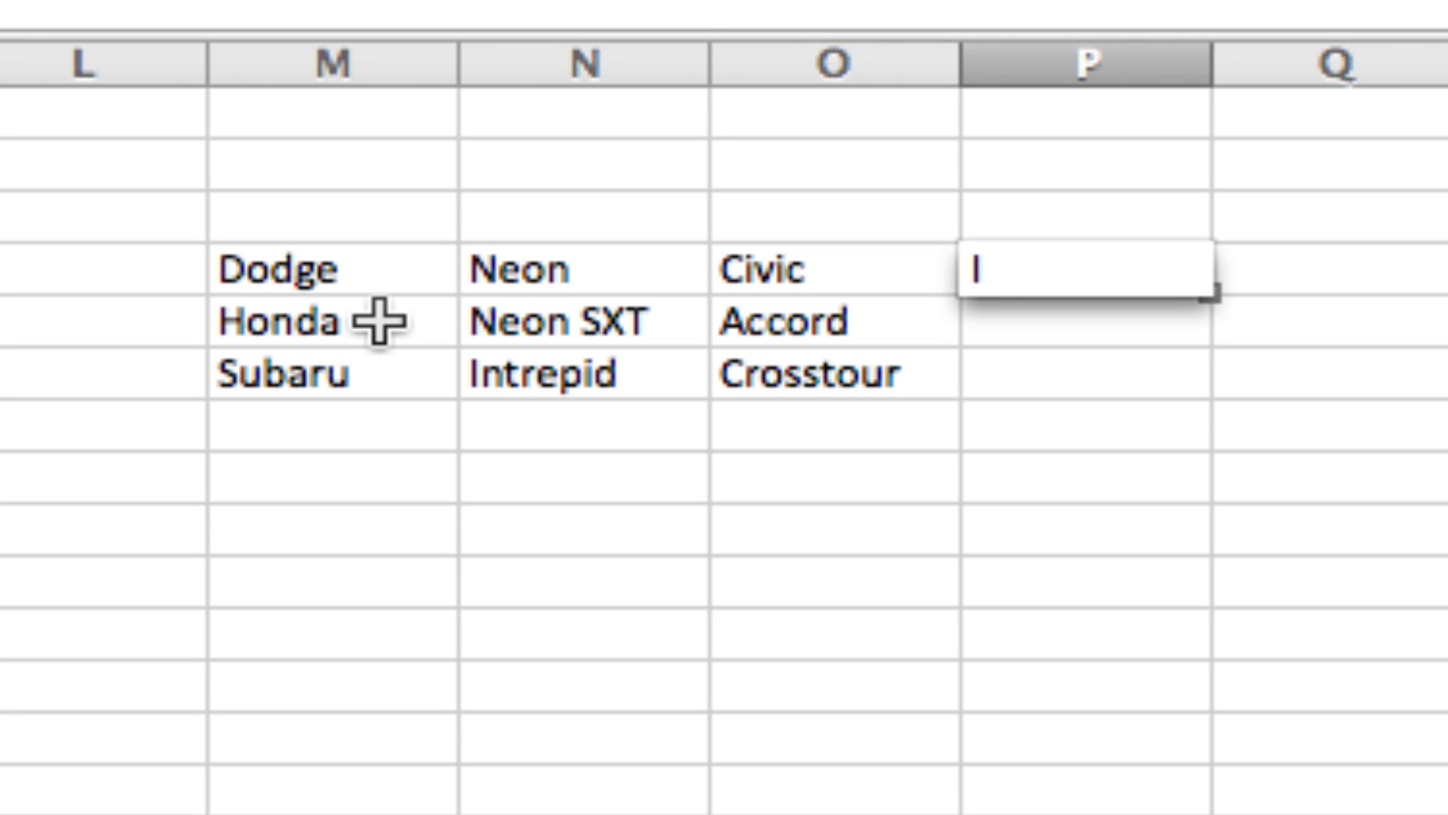
type("mpreza")
key("Return")
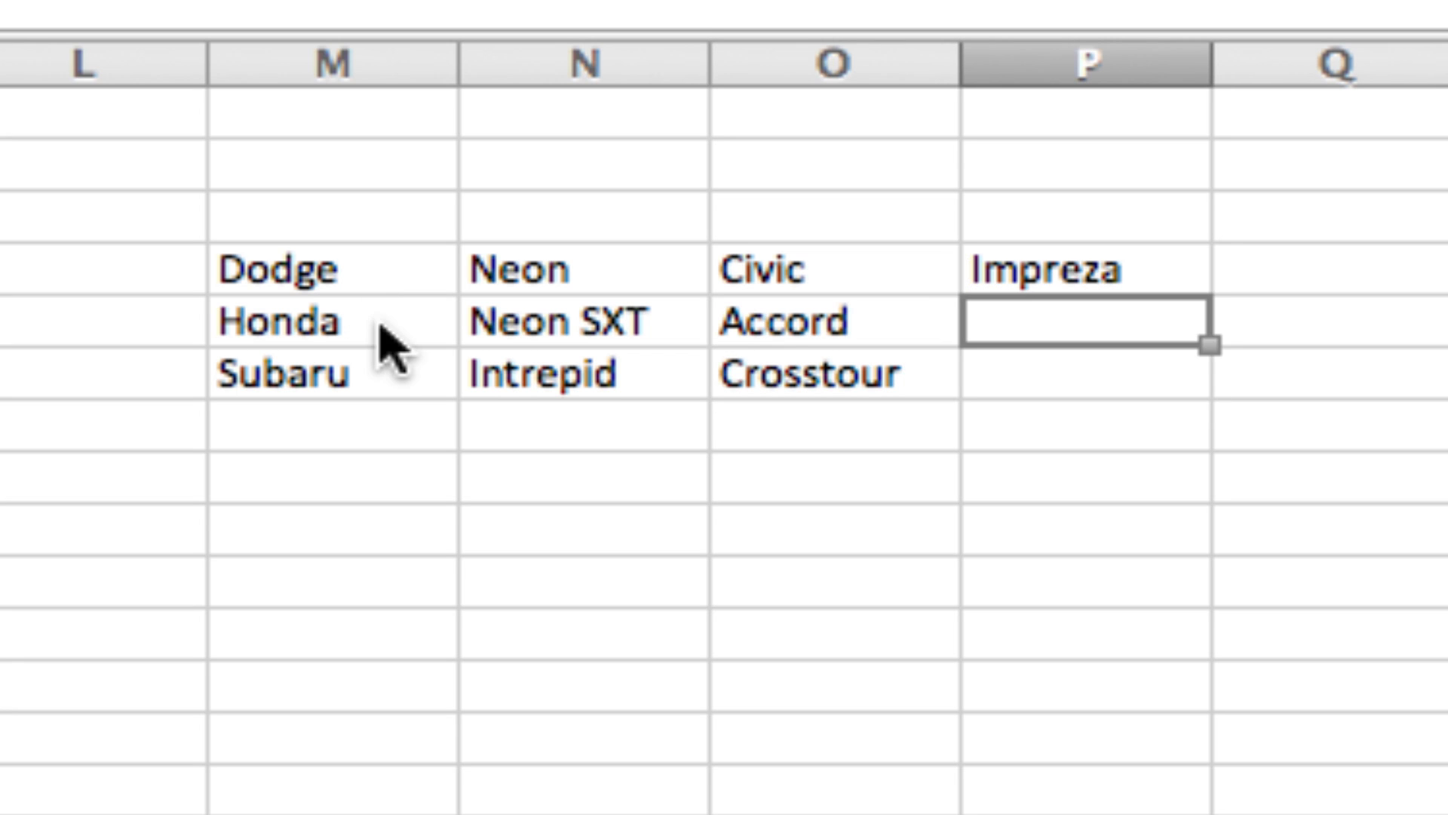
type("Outba")
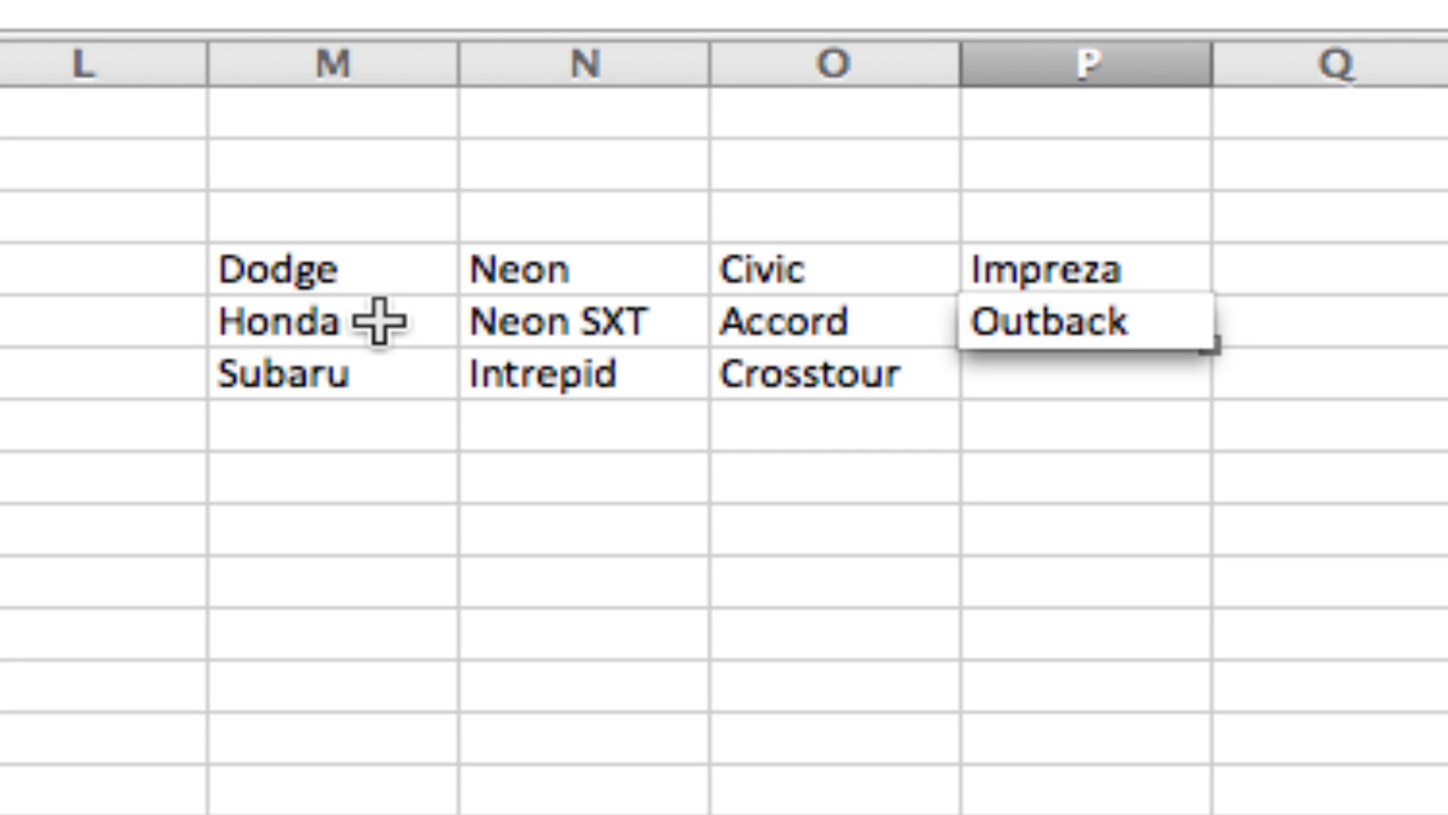
type("ck")
key("Return")
type("Fo")
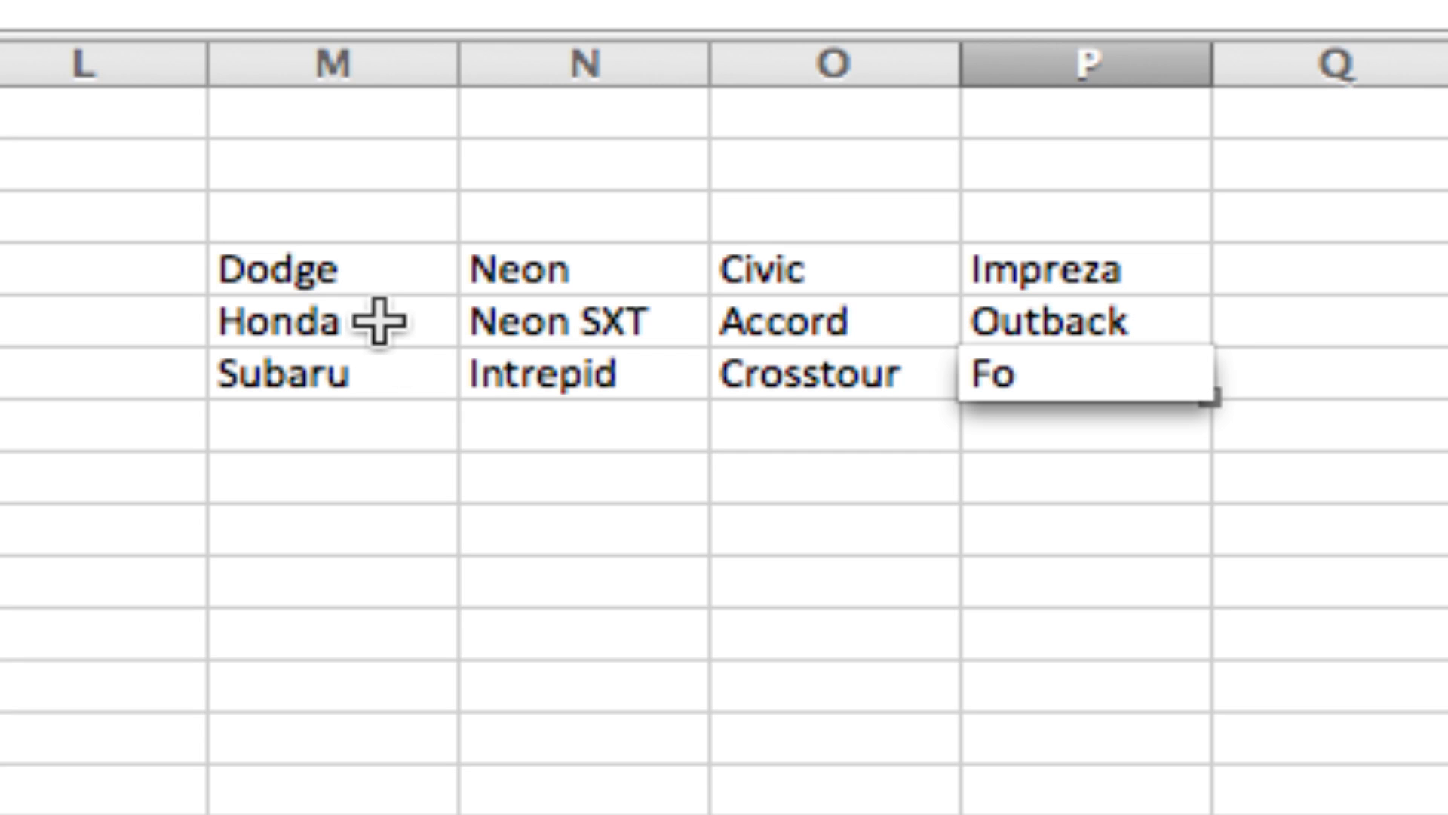
type("rrester")
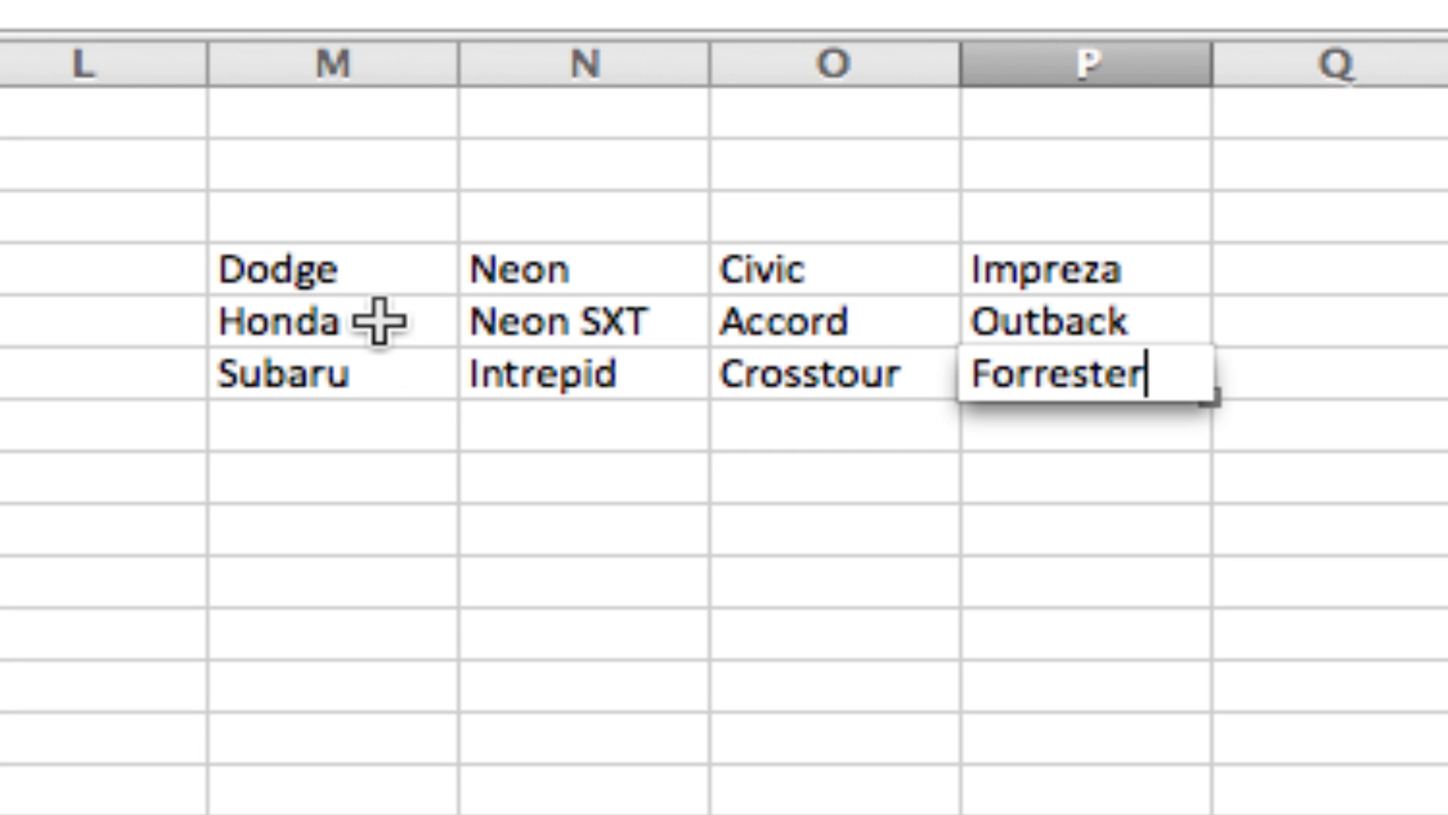
key("Return")
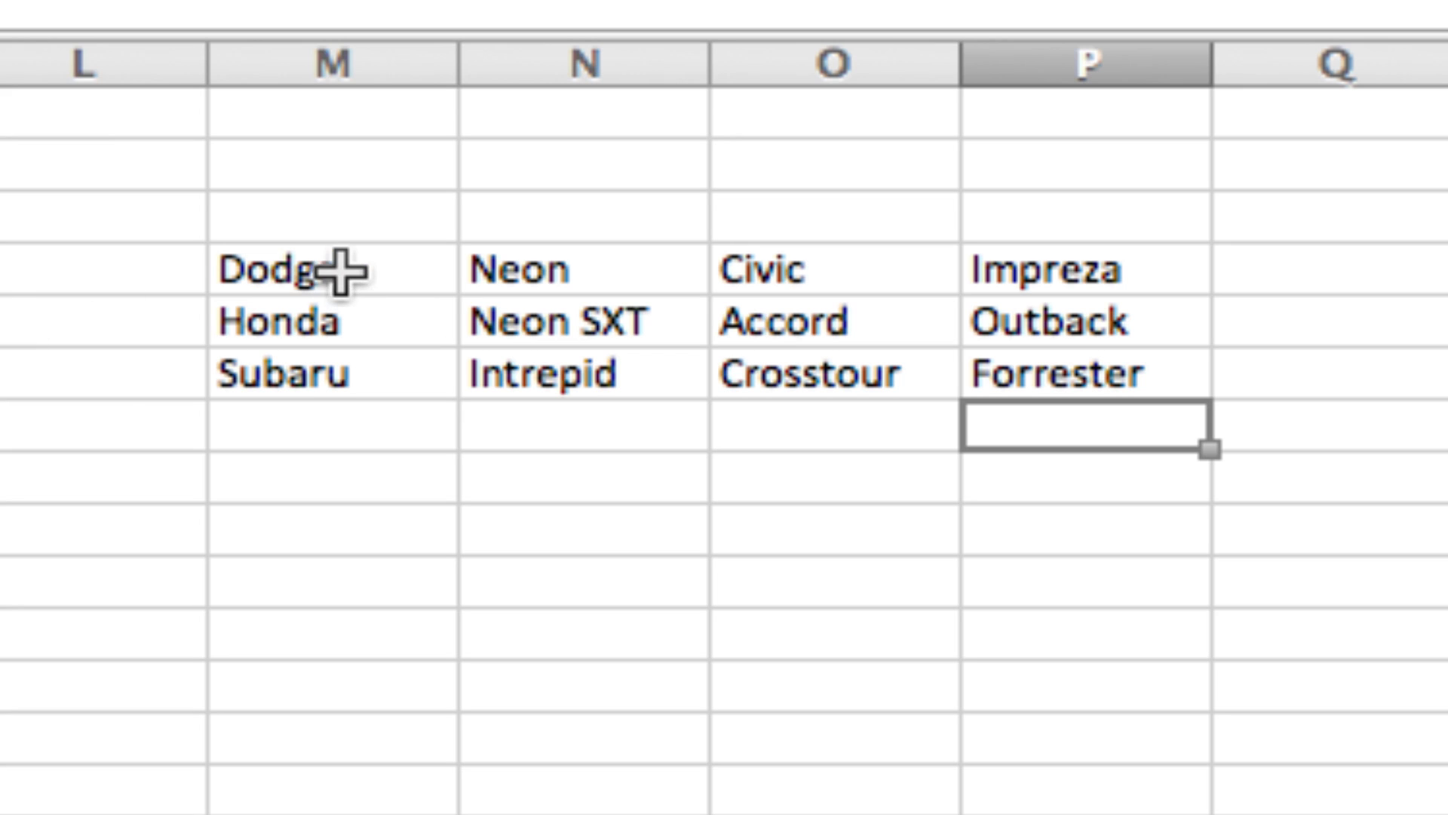
Select the makes in M4:M6 and define the name Make for them.
left_click_drag(314, 268, 327, 359)
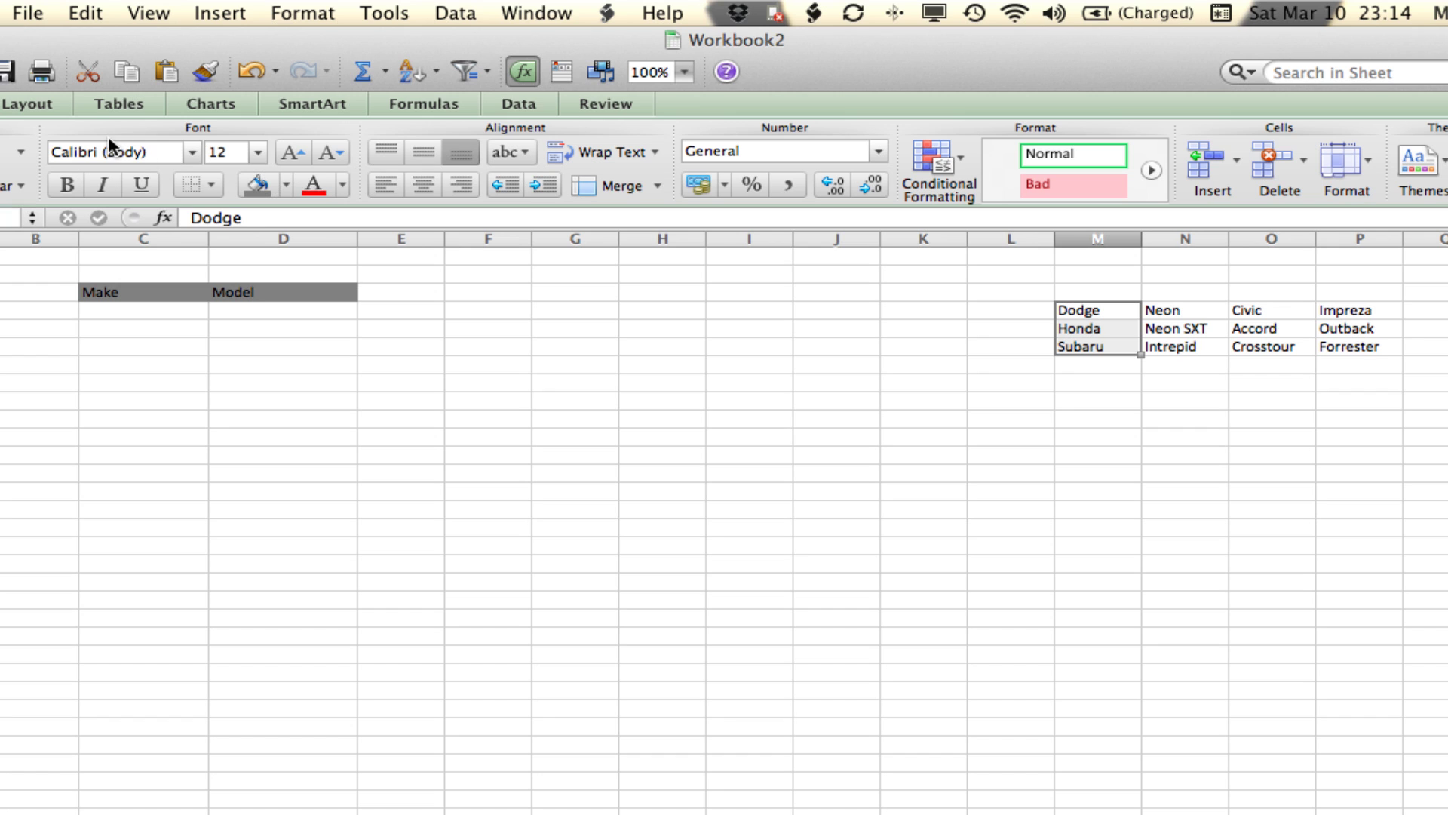
left_click(214, 14)
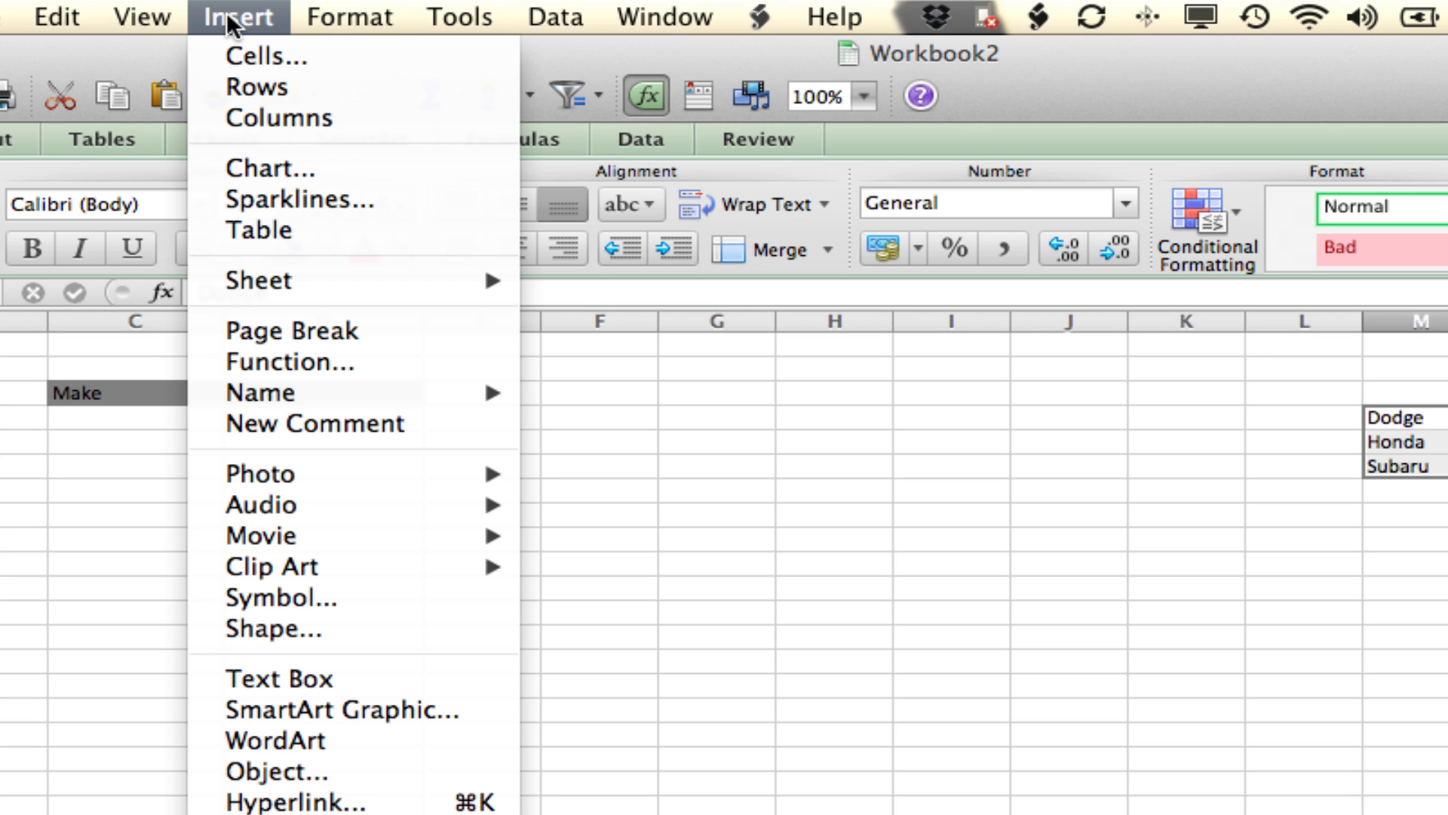
mouse_move(353, 384)
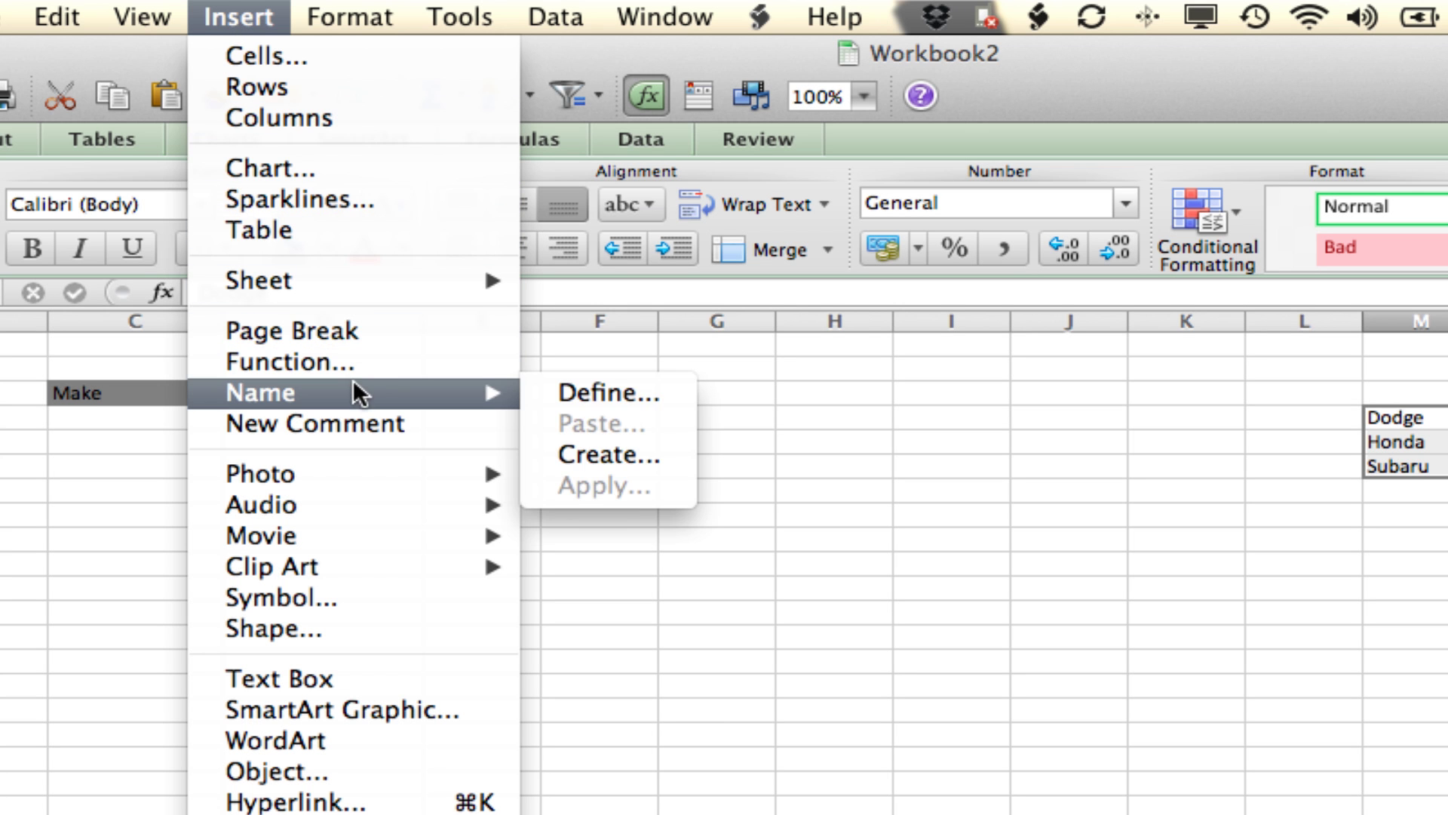
left_click(654, 394)
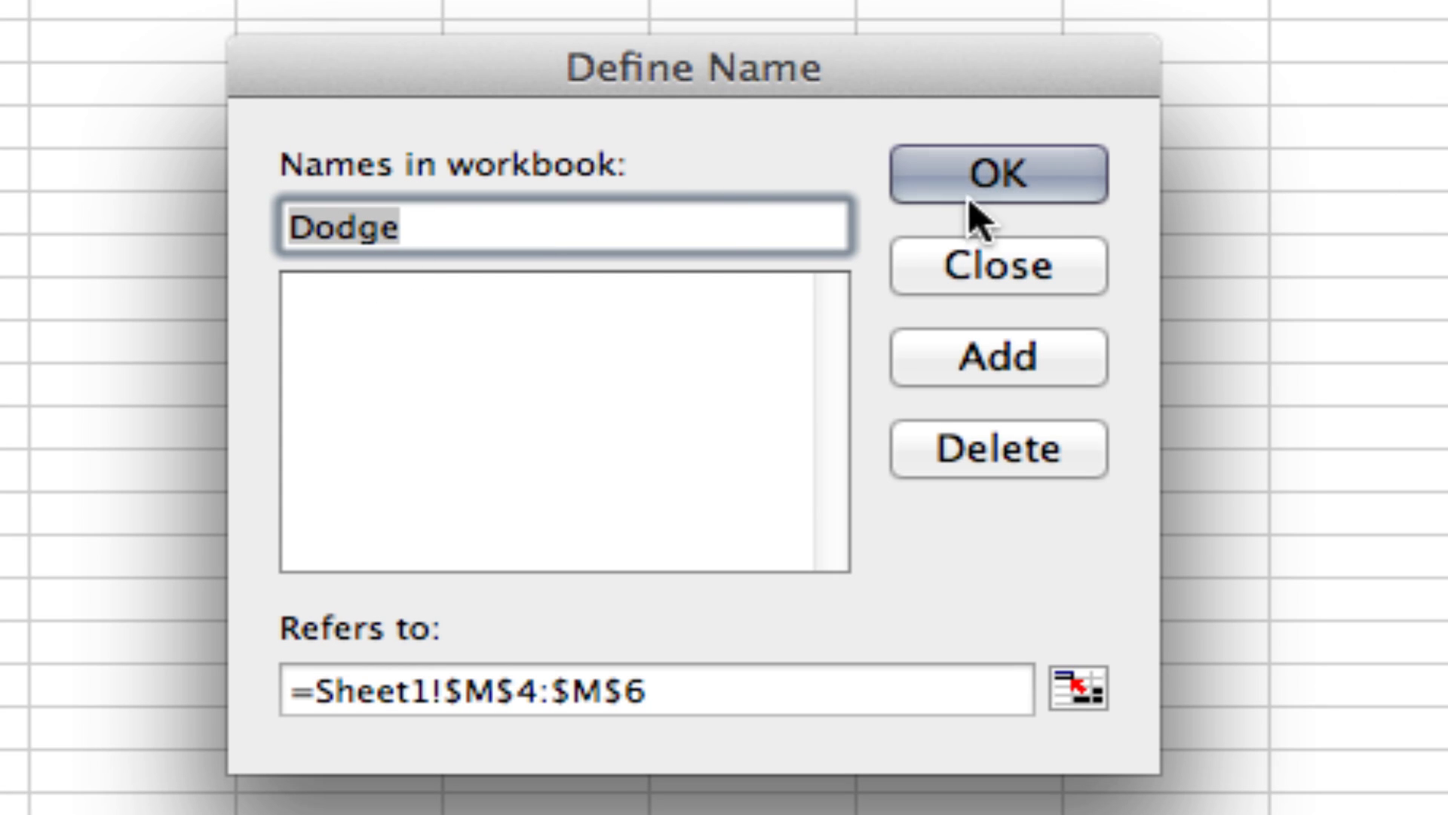
type("Make")
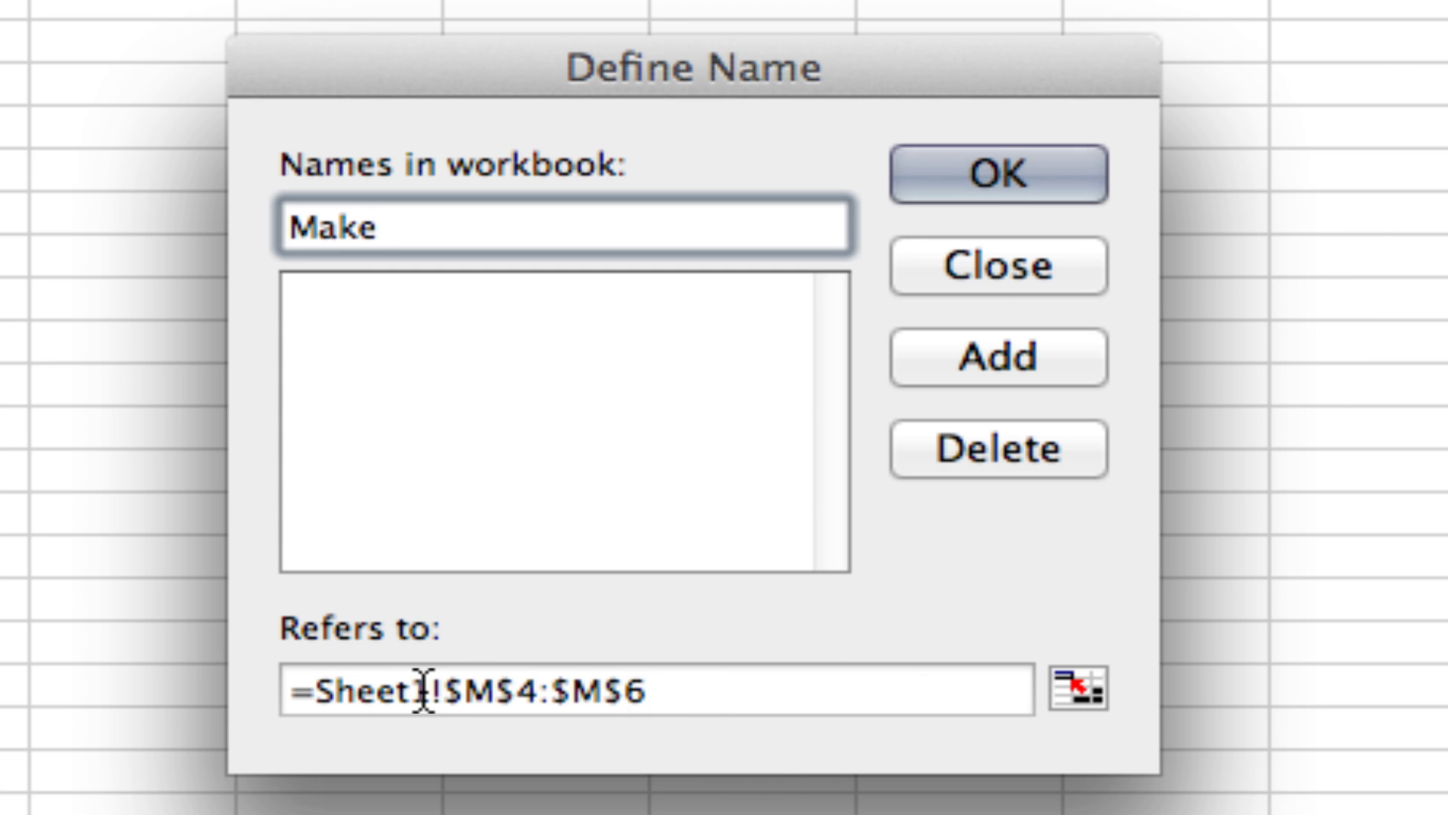
Confirm the Make name, then define a name for the Dodge models in N4:N6.
left_click(1019, 175)
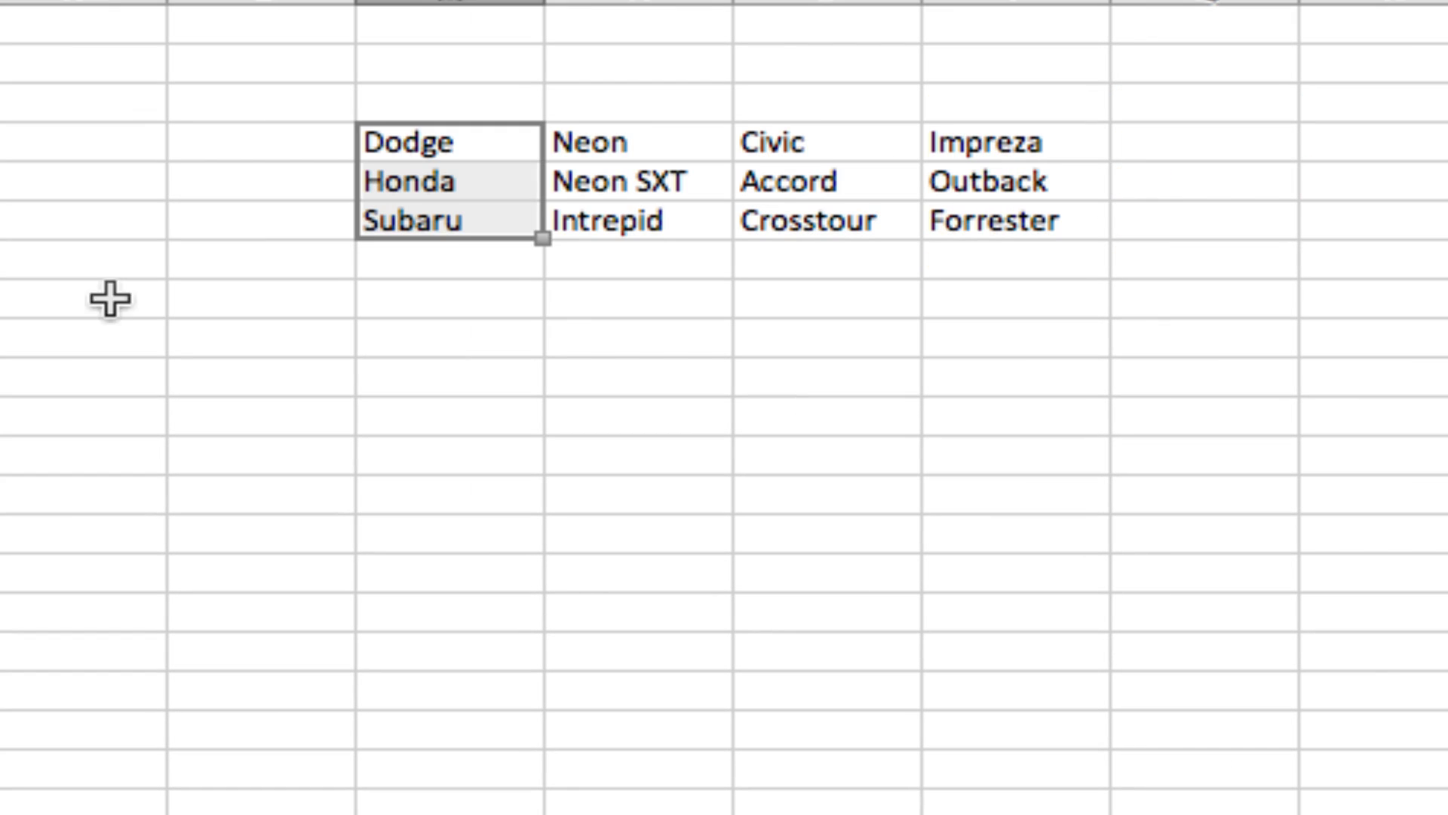
left_click_drag(614, 145, 550, 224)
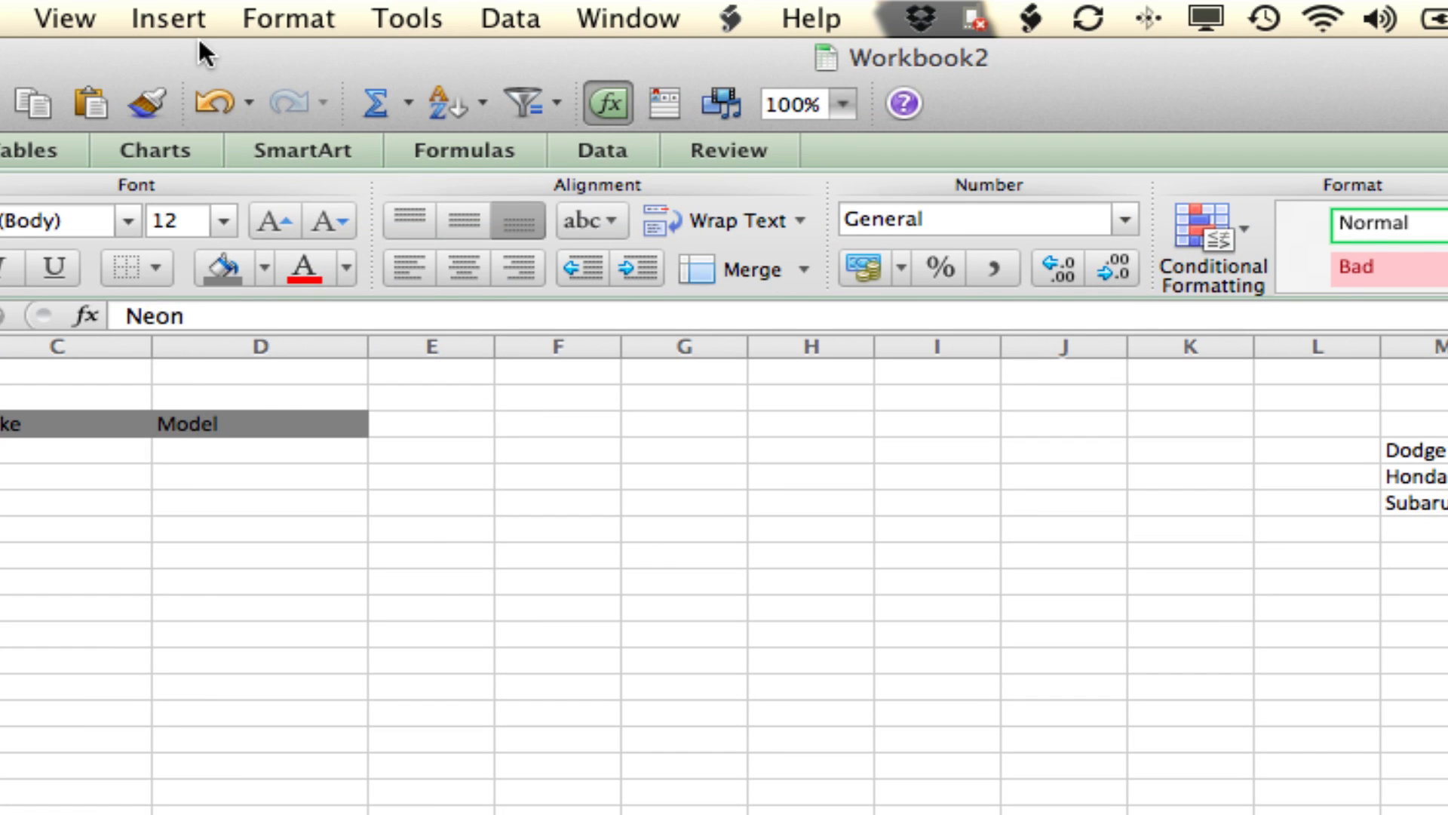
left_click(173, 17)
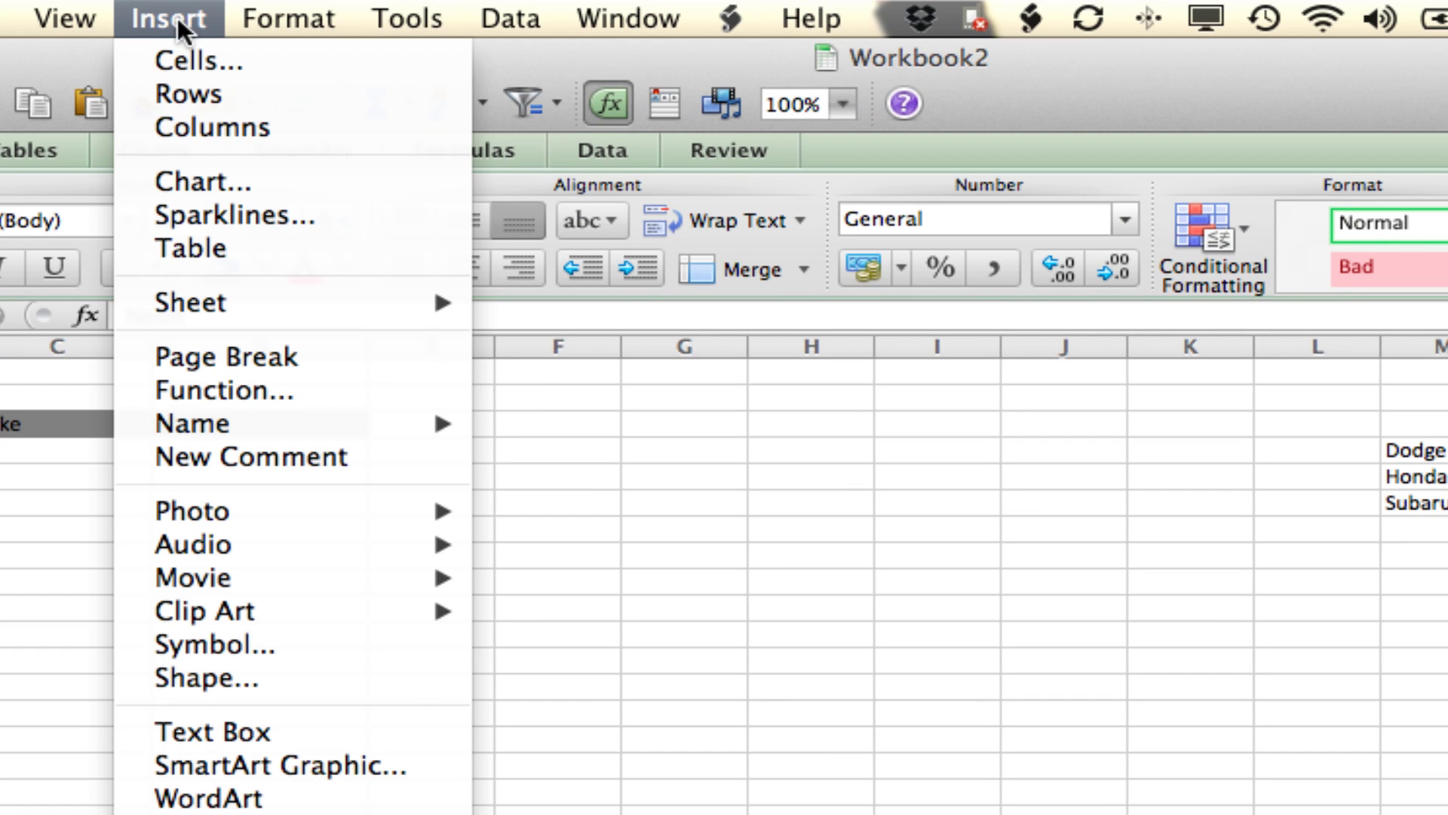
mouse_move(464, 419)
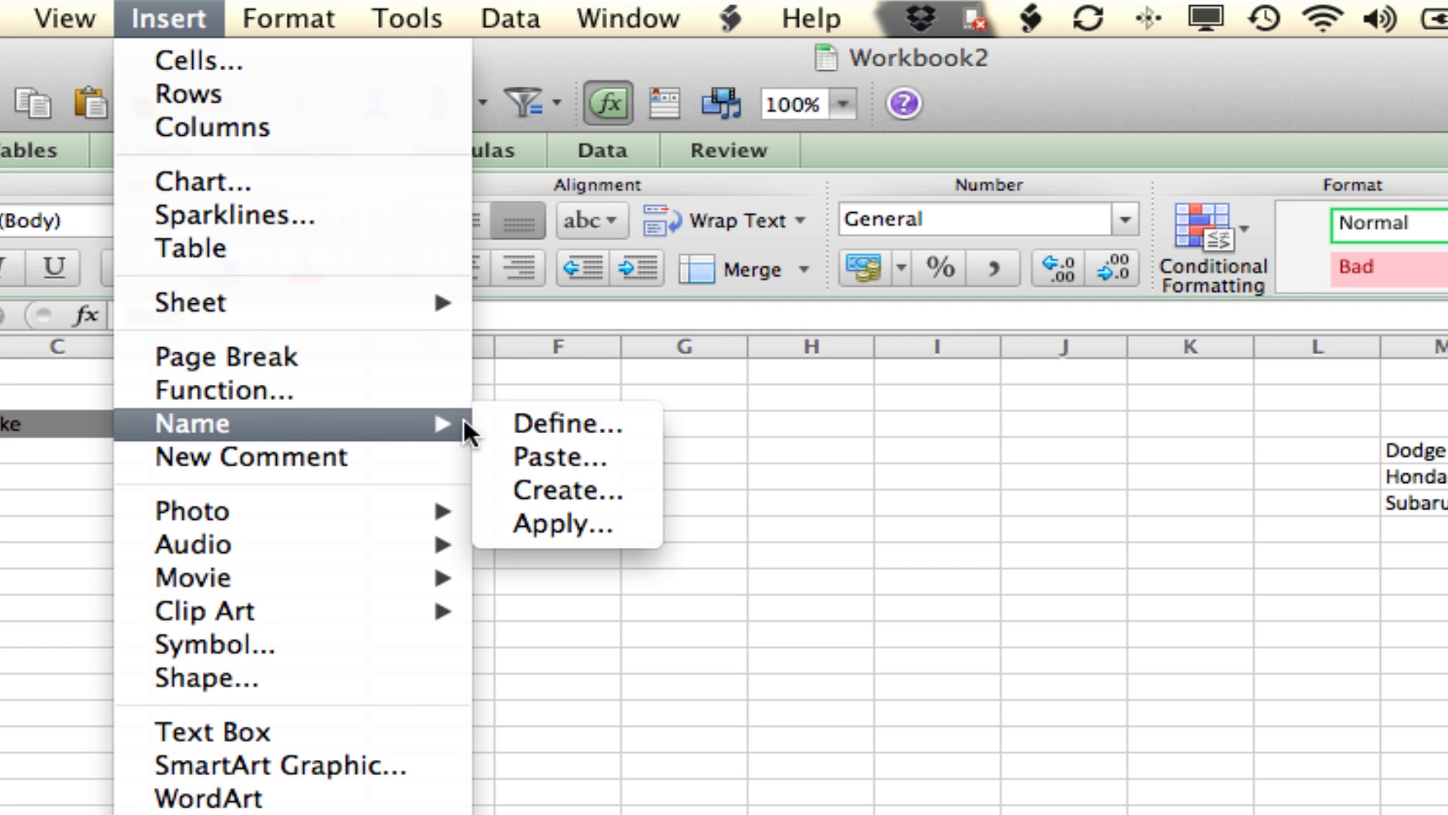
left_click(543, 417)
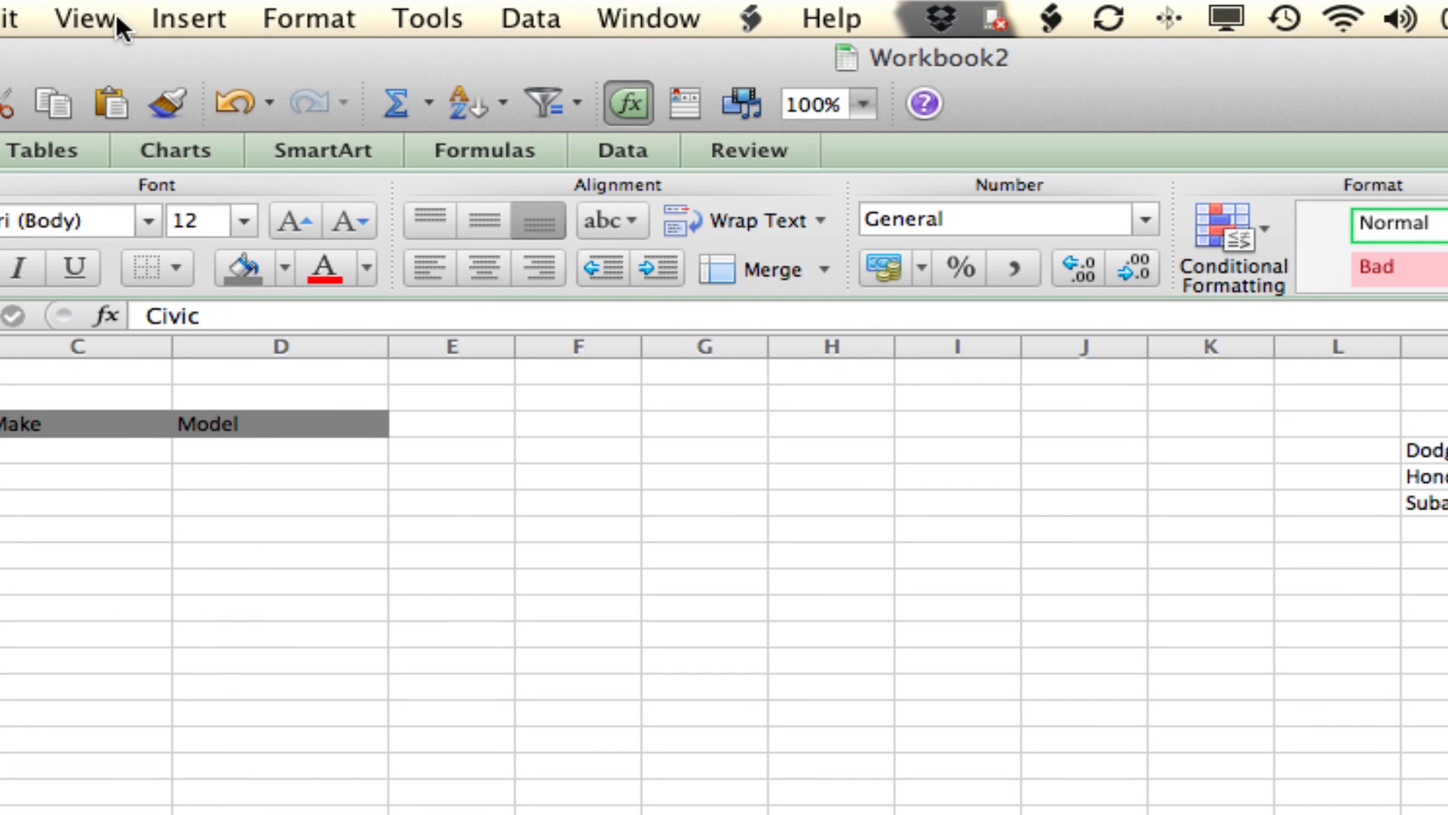
Define a name for the Honda models Civic to Crosstour in O4:O6.
left_click(163, 18)
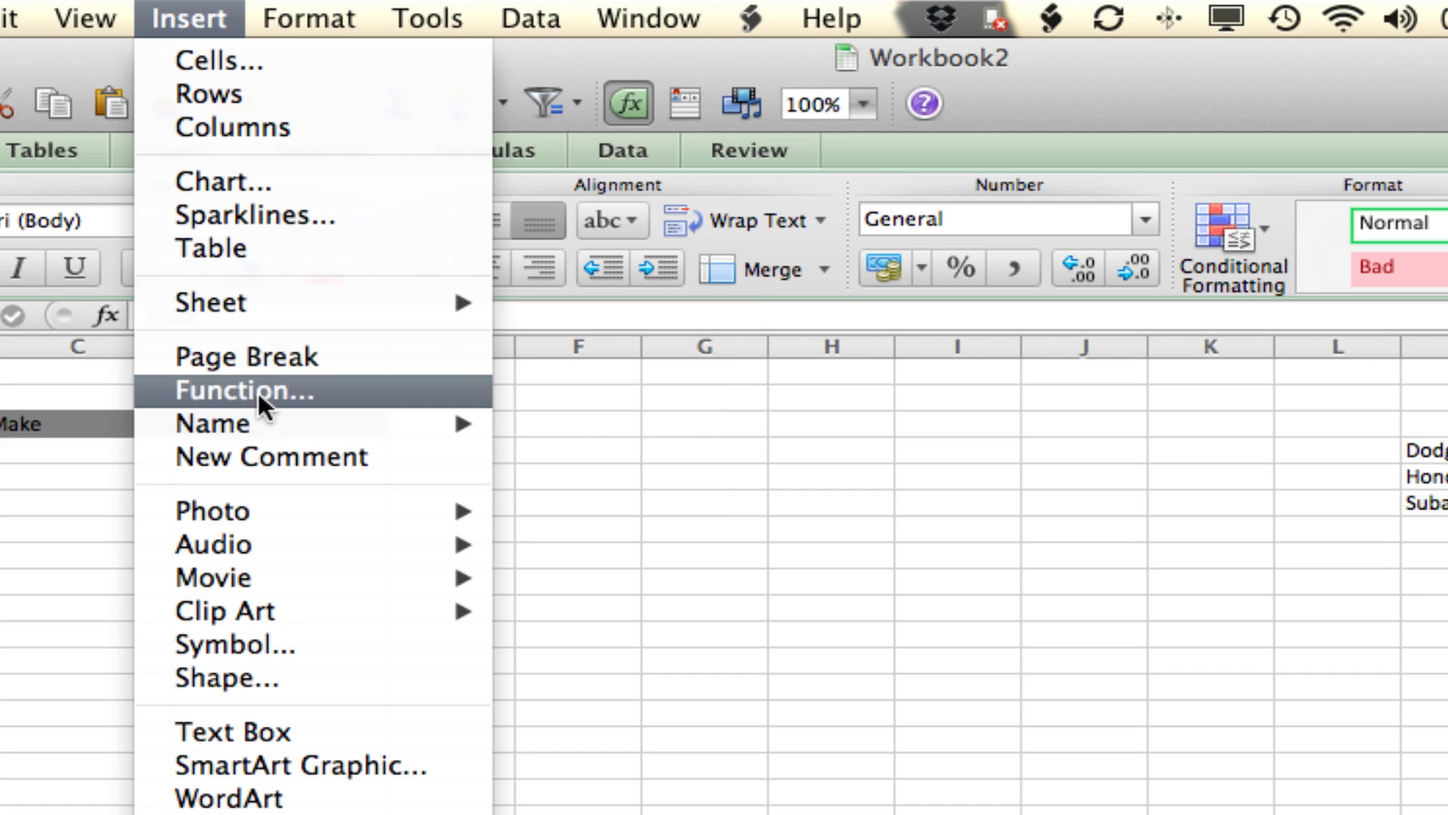
mouse_move(258, 424)
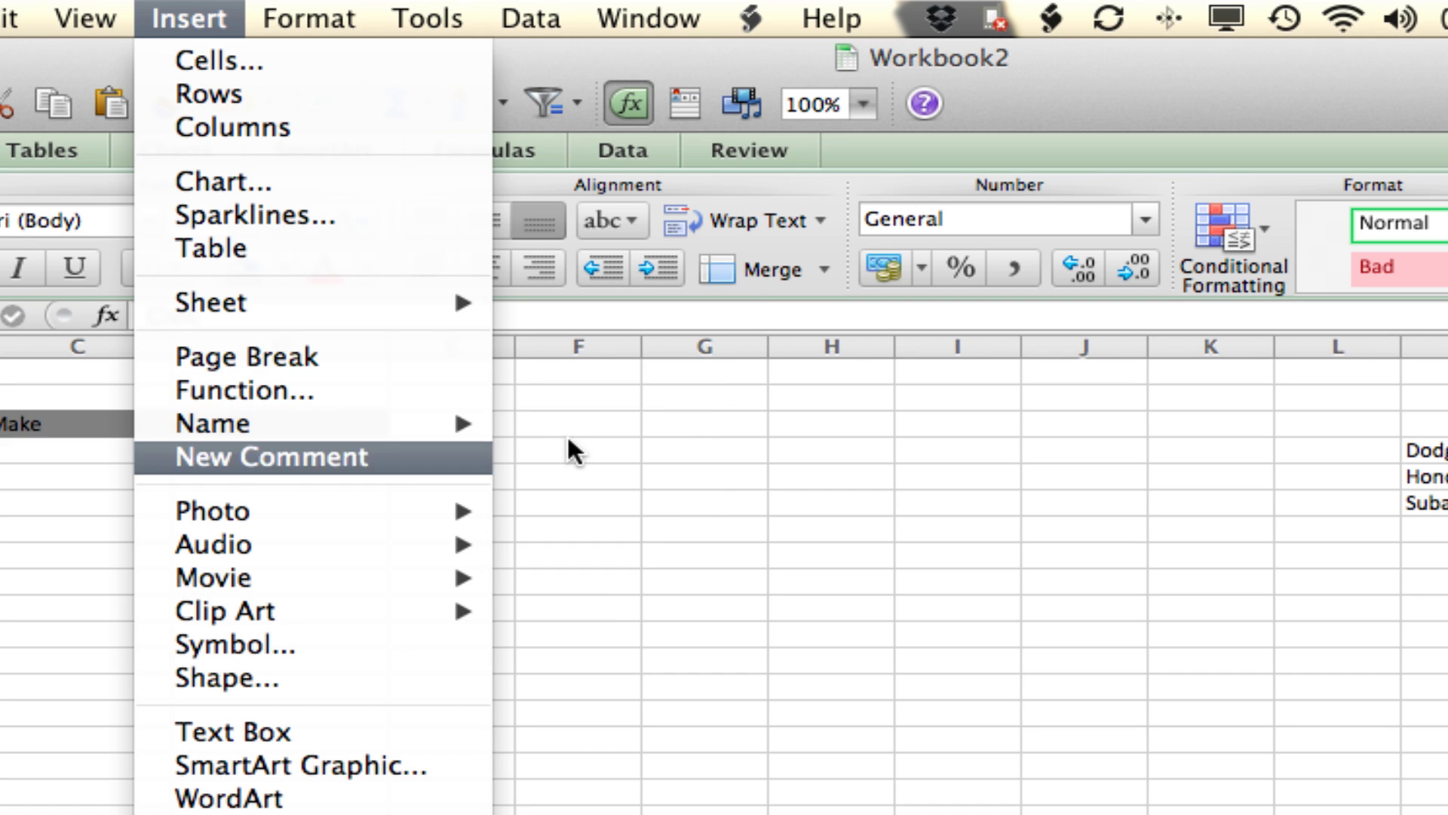
left_click(560, 428)
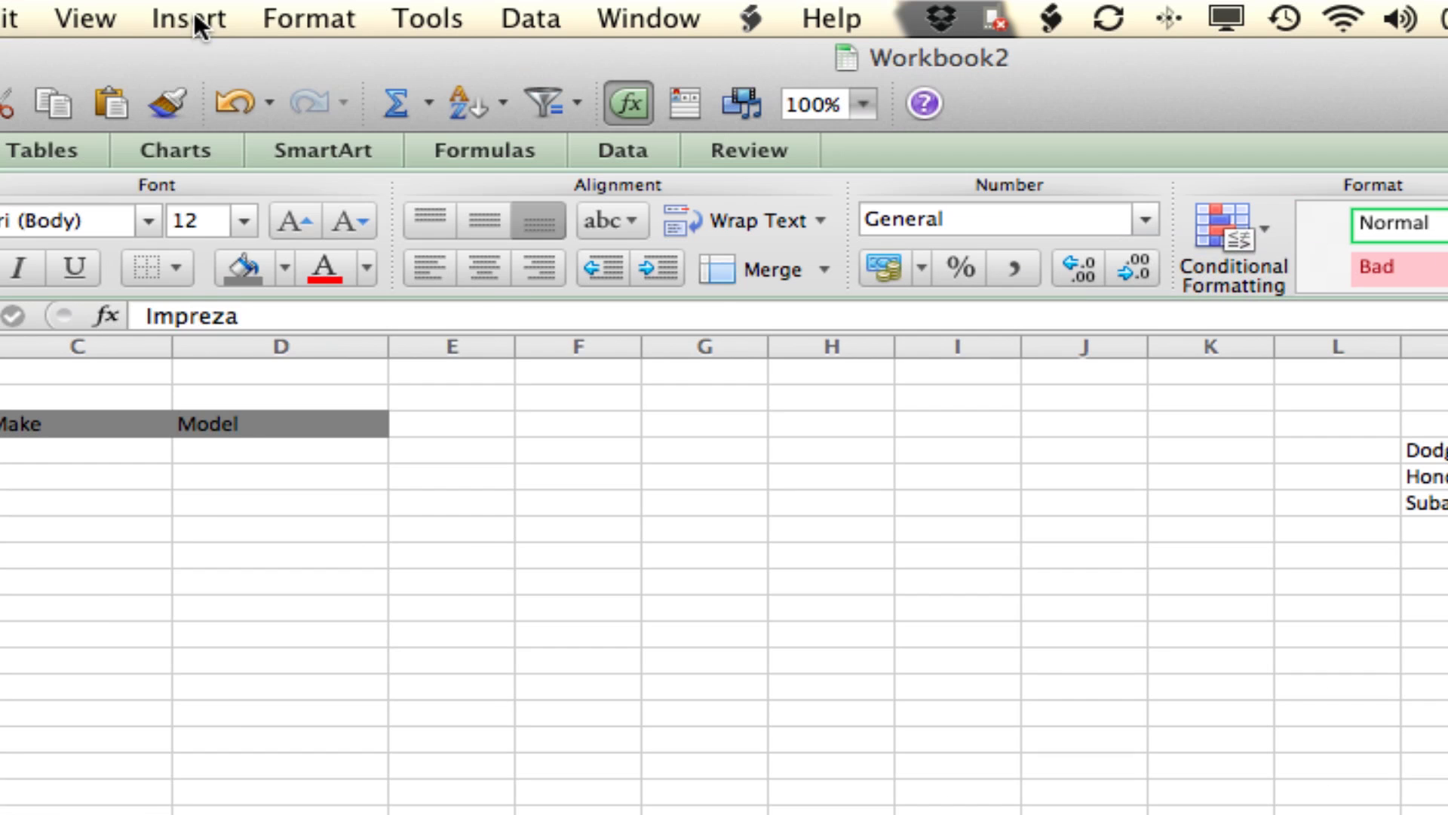
Name the Subaru models Impreza to Forrester in P4:P6 'Subaru'.
left_click(194, 16)
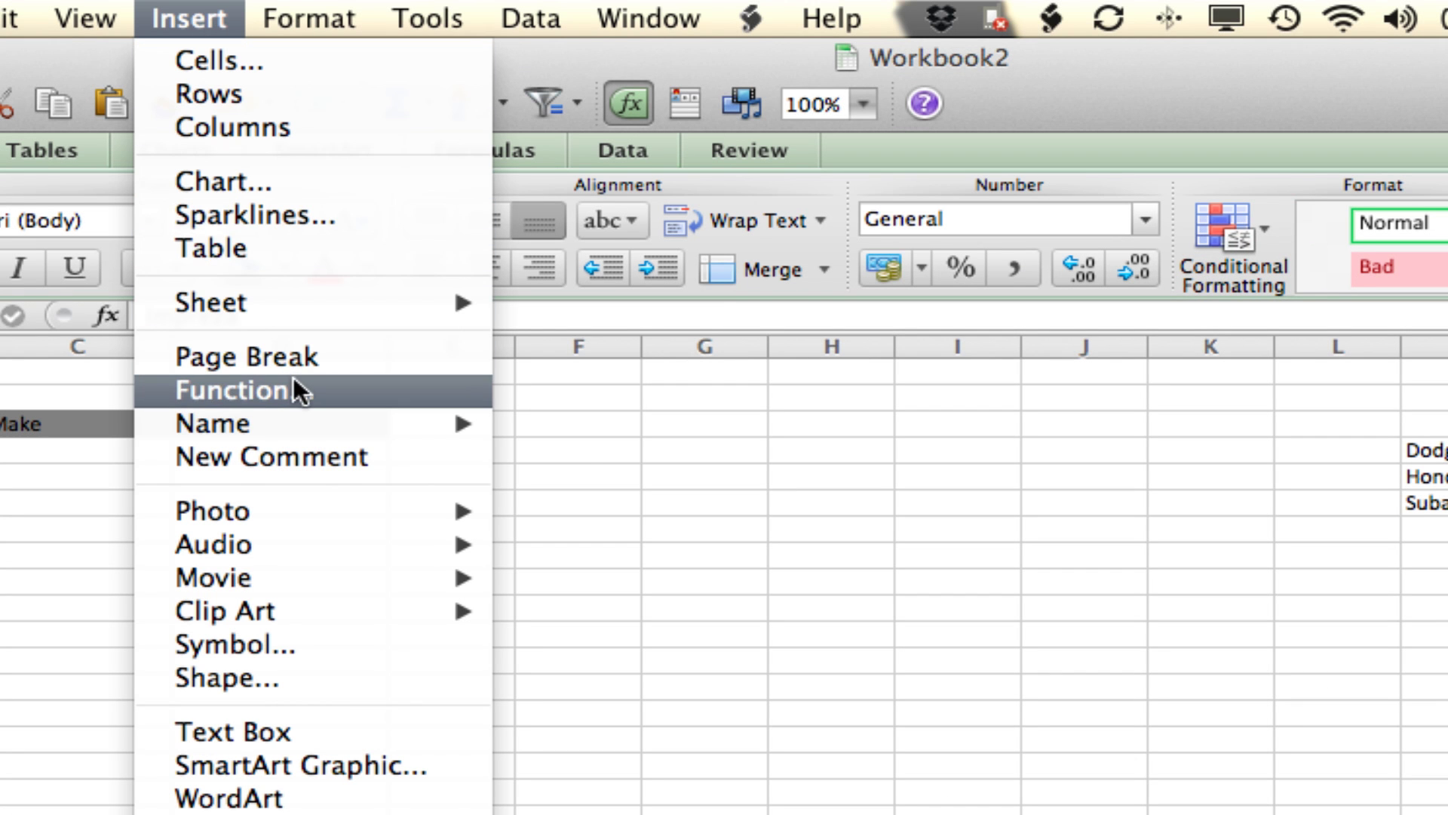
mouse_move(459, 424)
left_click(522, 422)
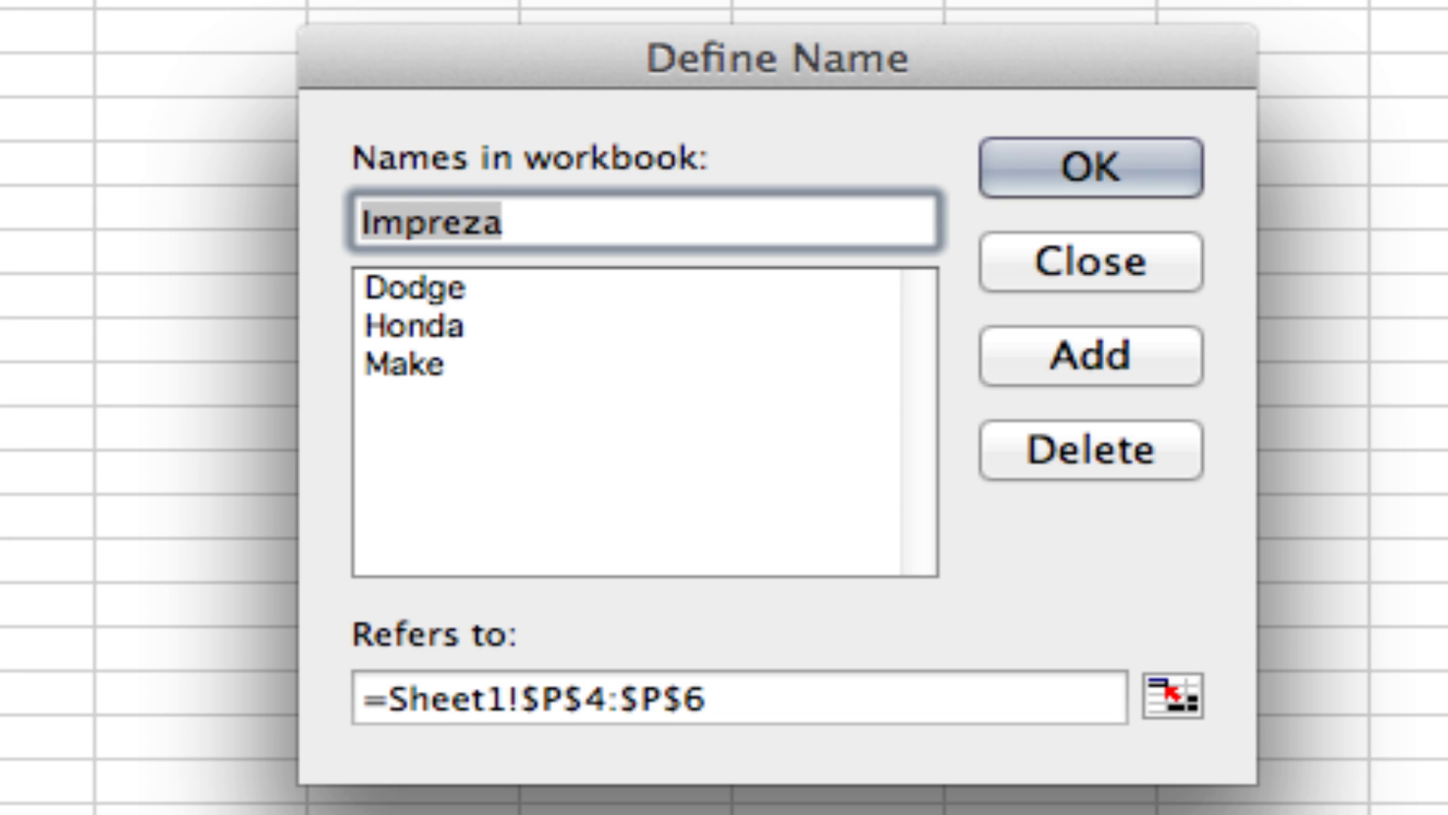
type("Subaru")
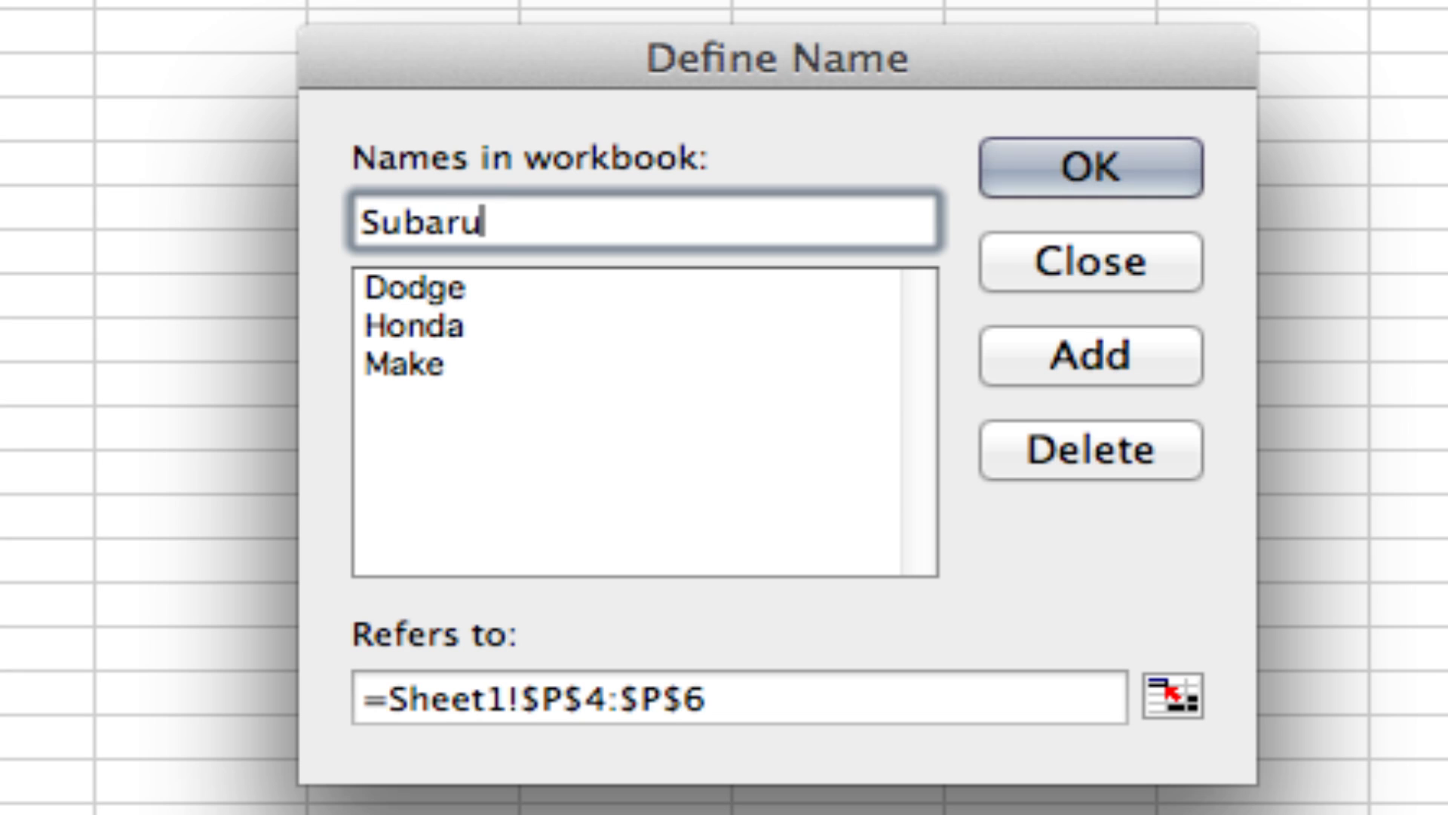
key("Return")
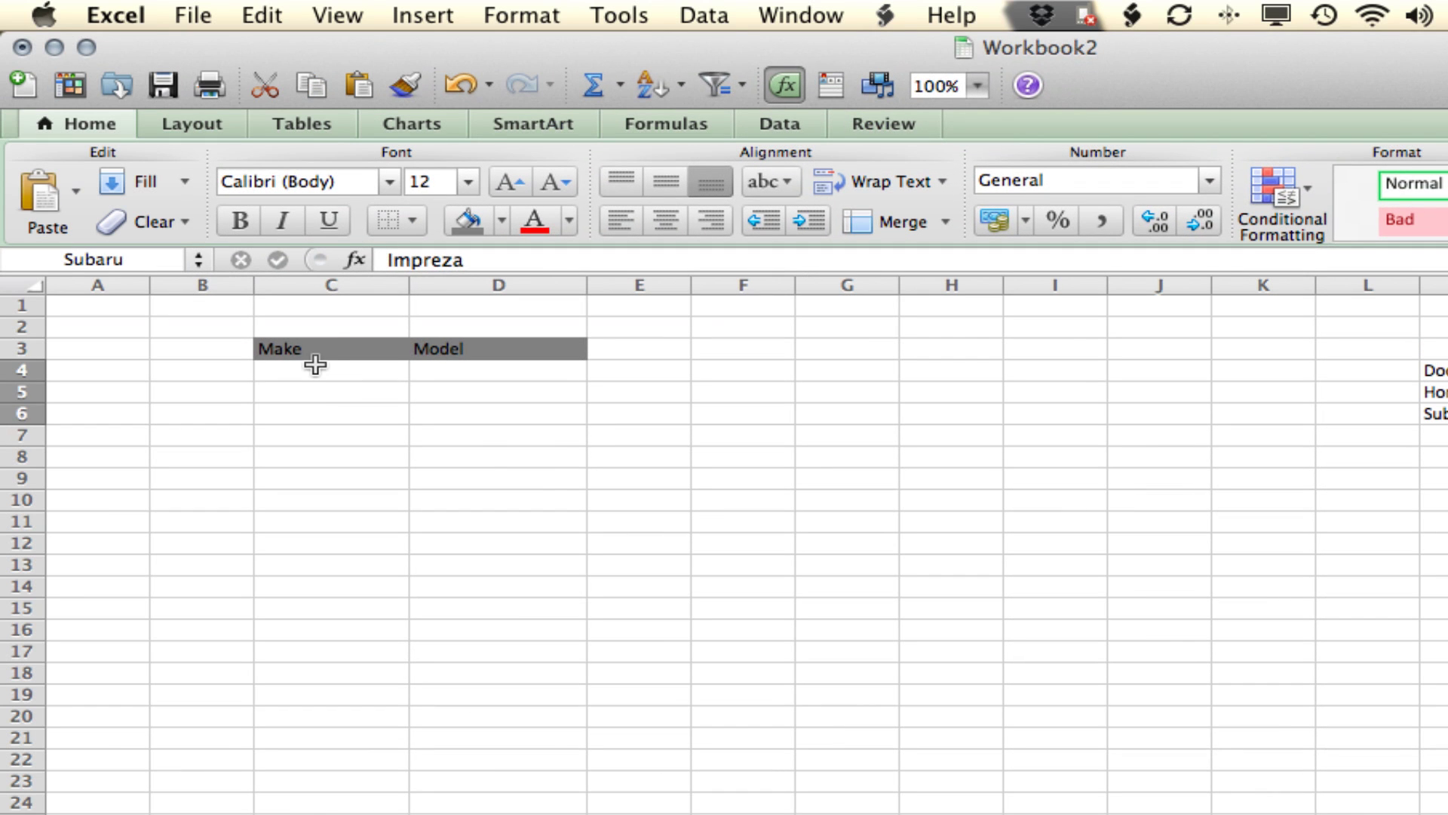
Give C4 a List data validation with source =Make.
left_click(323, 372)
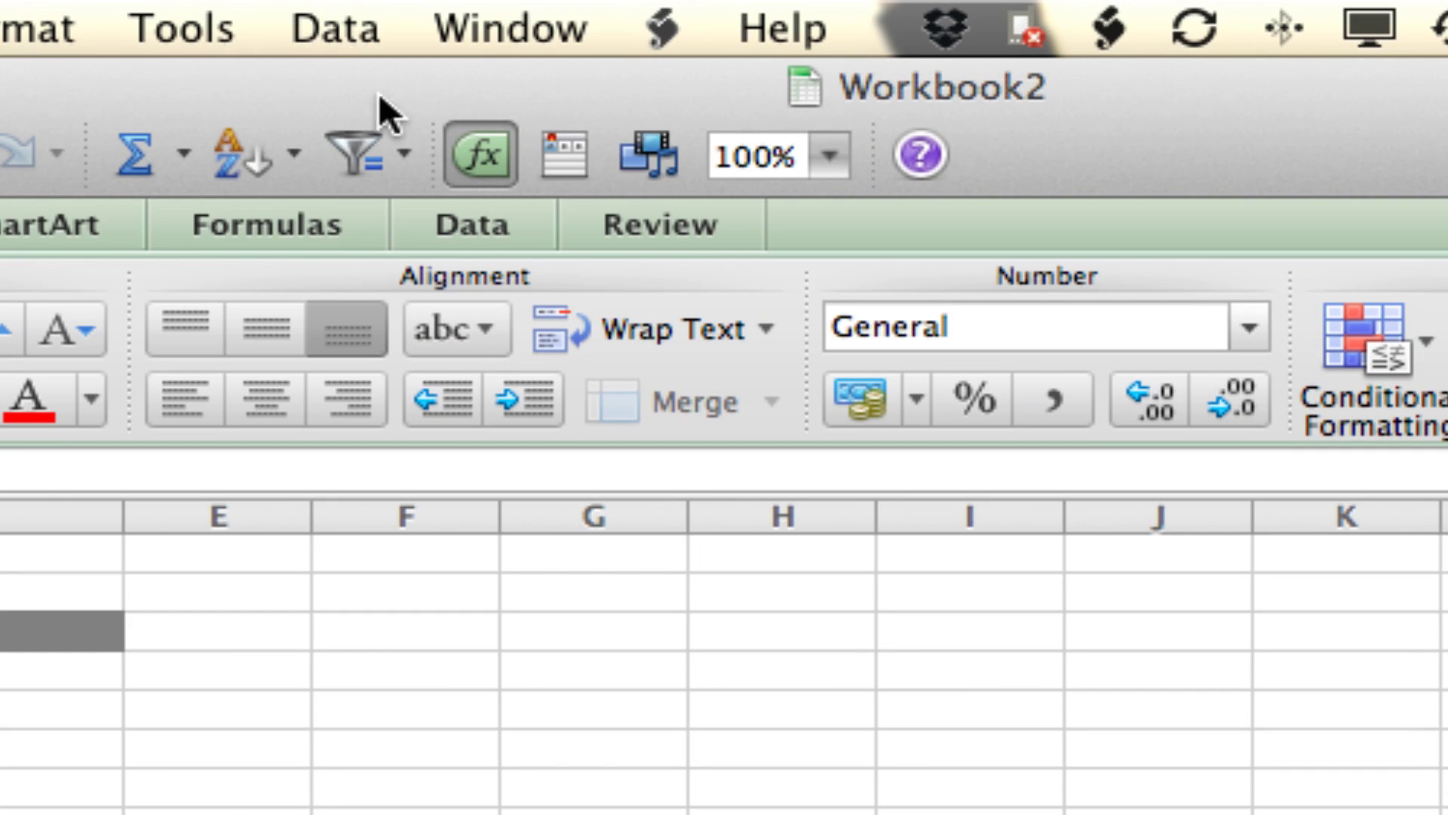
left_click(495, 224)
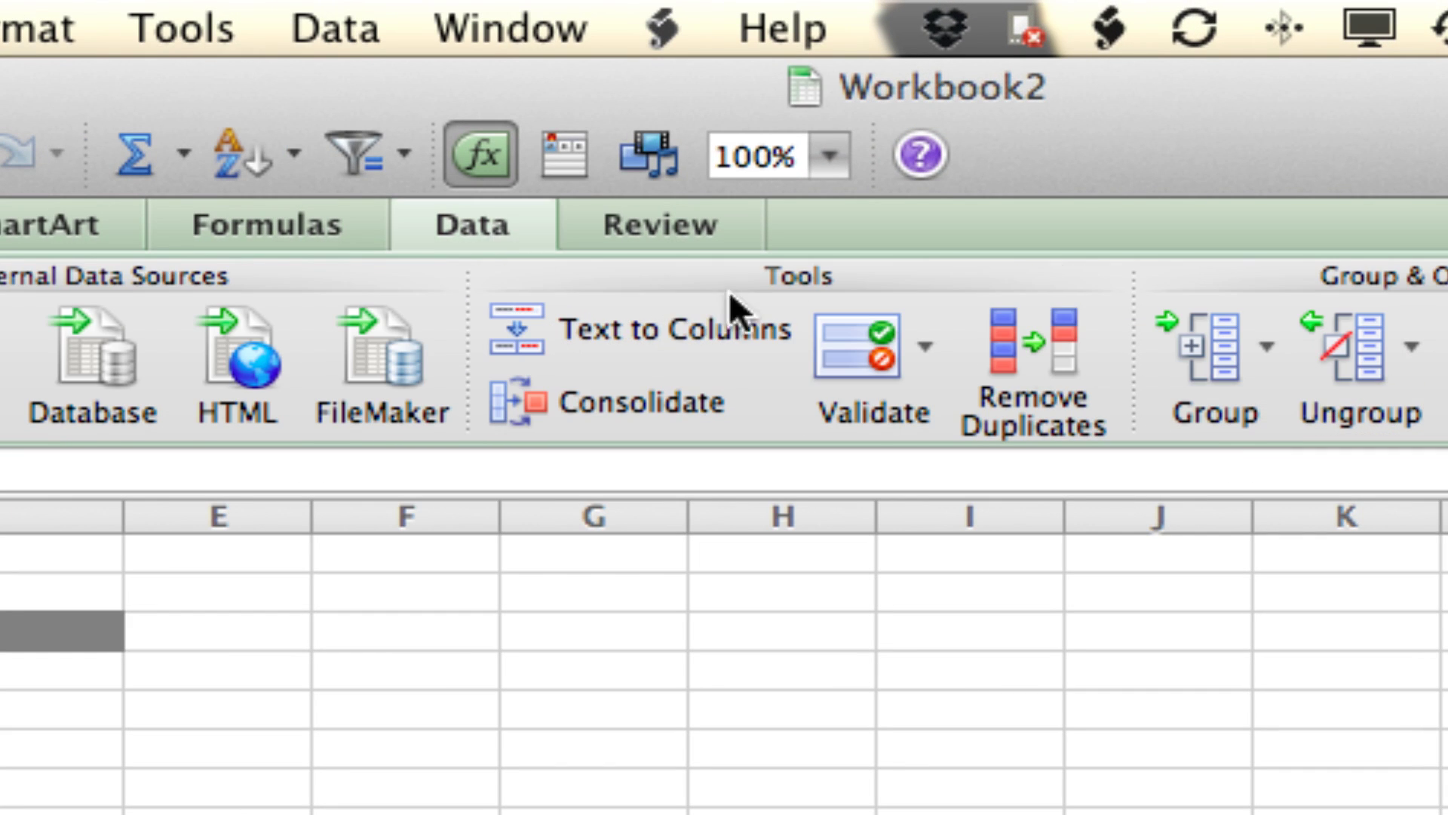
left_click(928, 351)
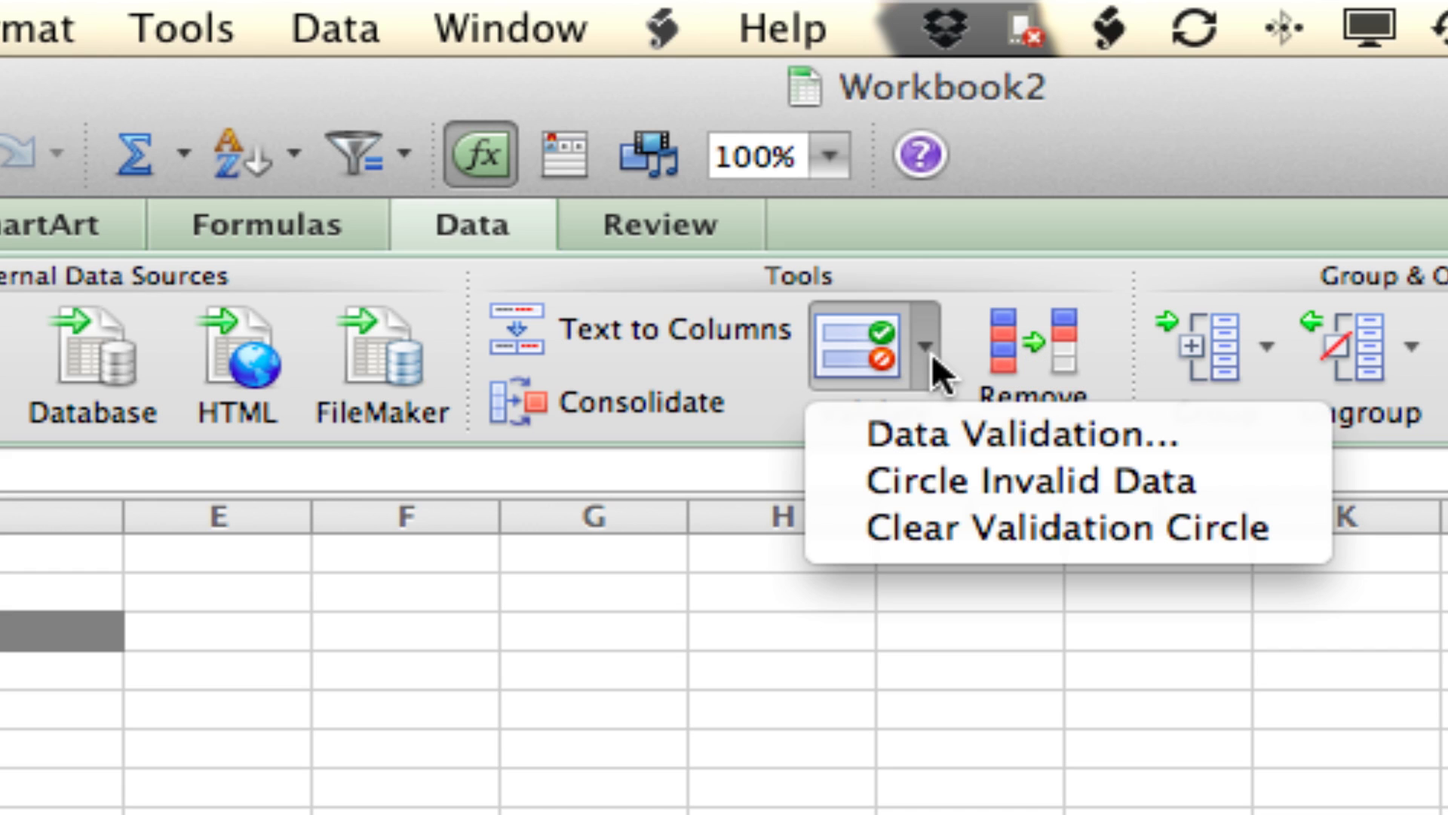
left_click(362, 25)
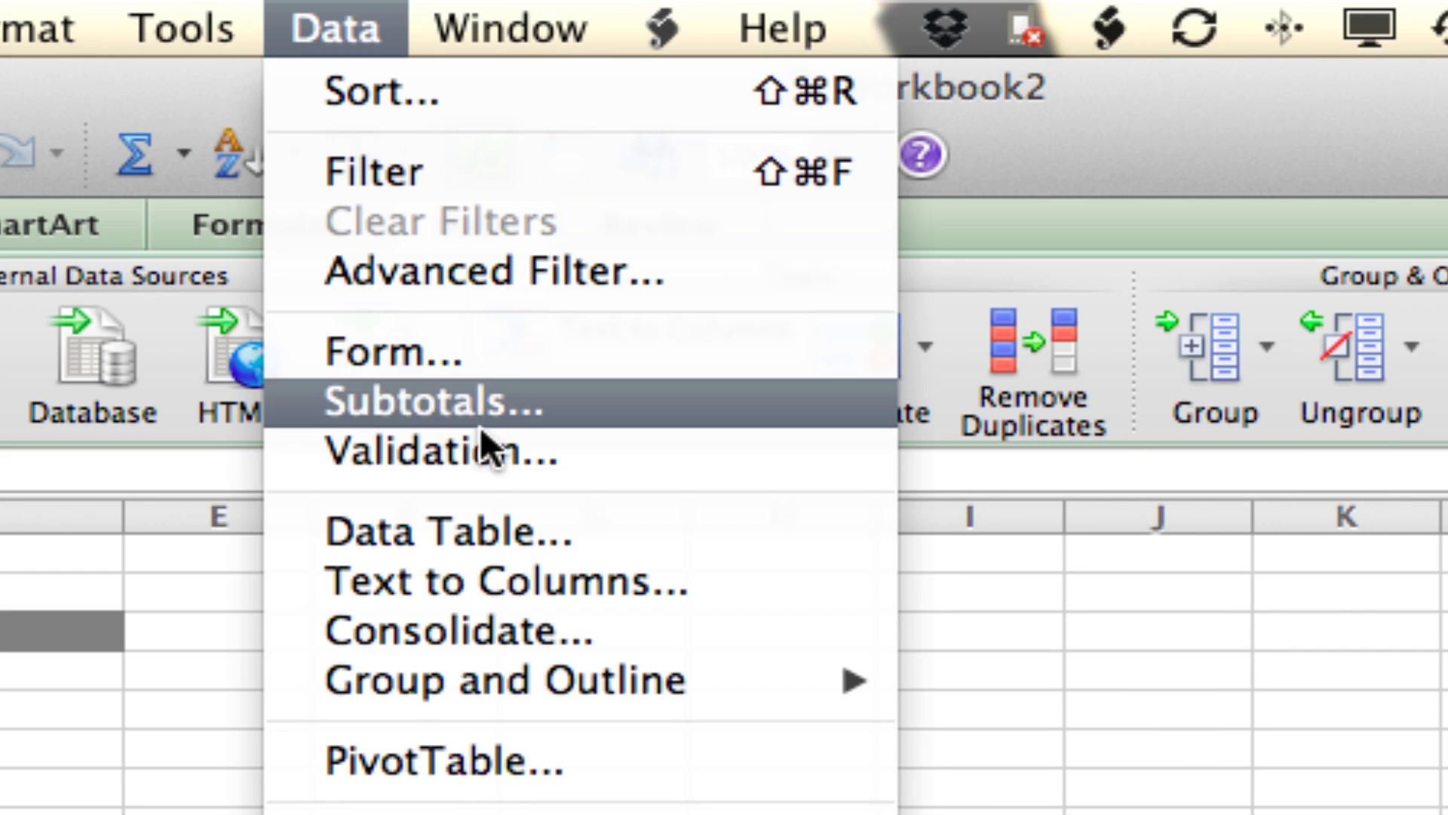
left_click(482, 445)
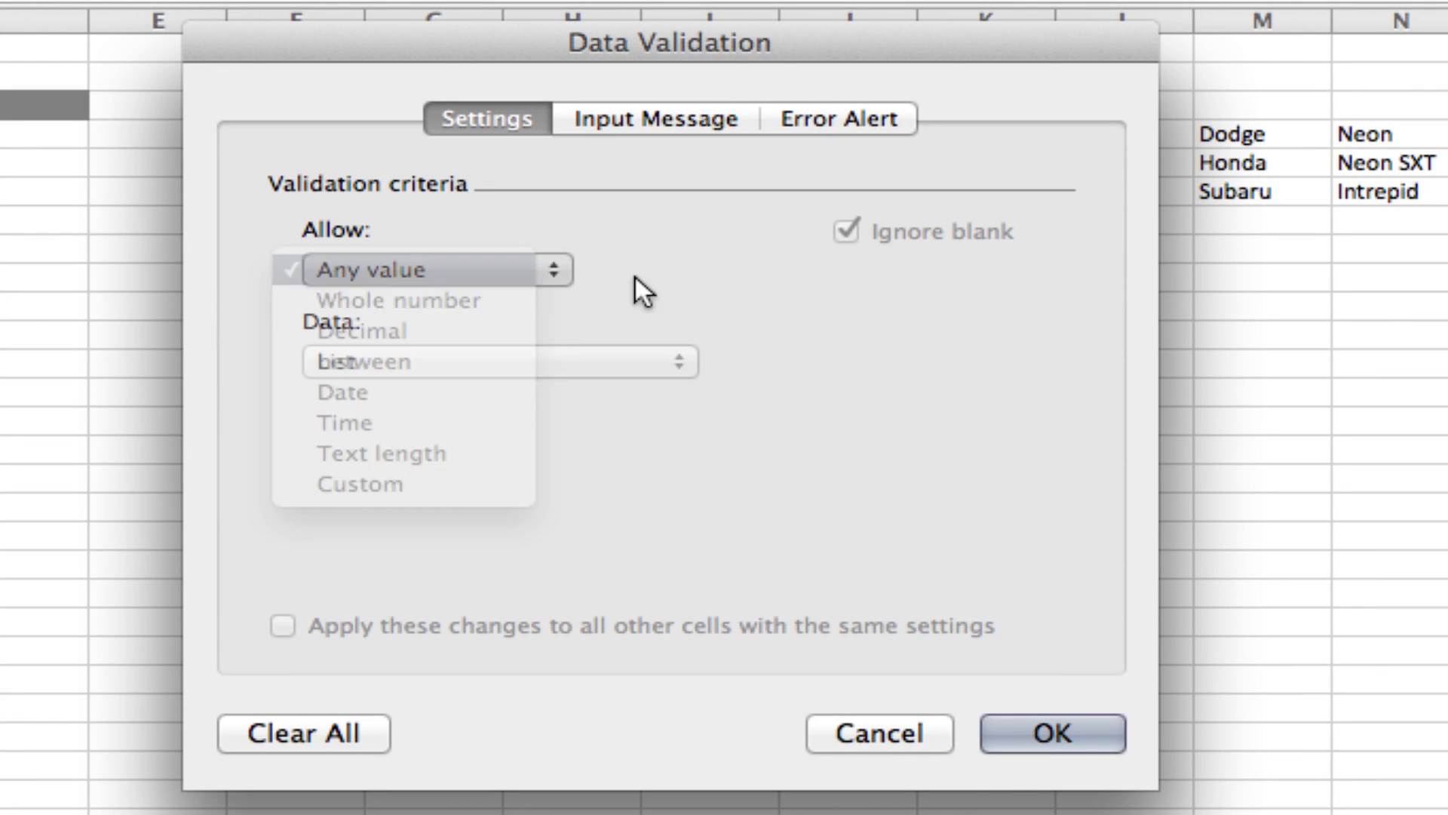
left_click(520, 272)
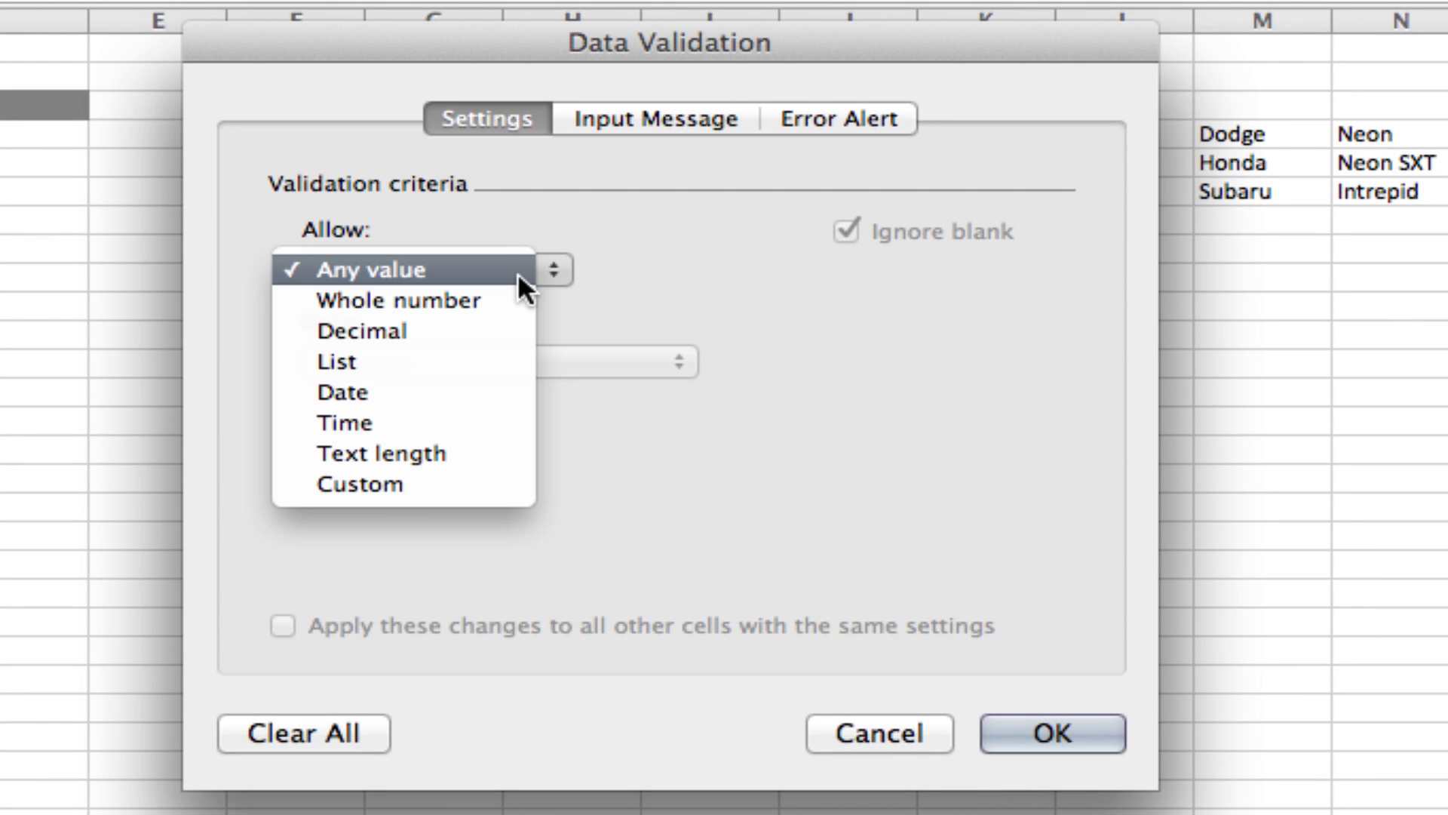
left_click(476, 358)
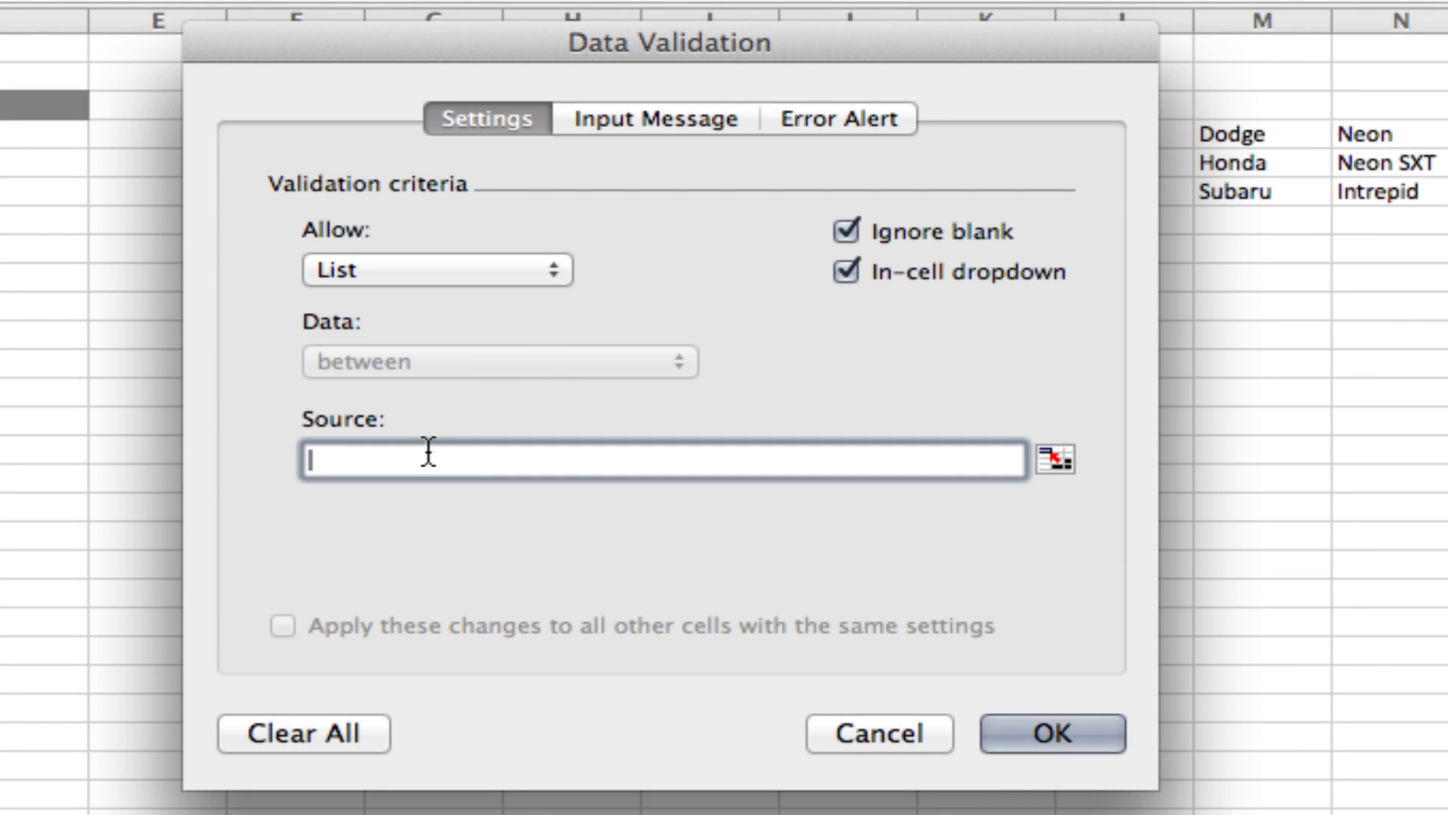
type("=")
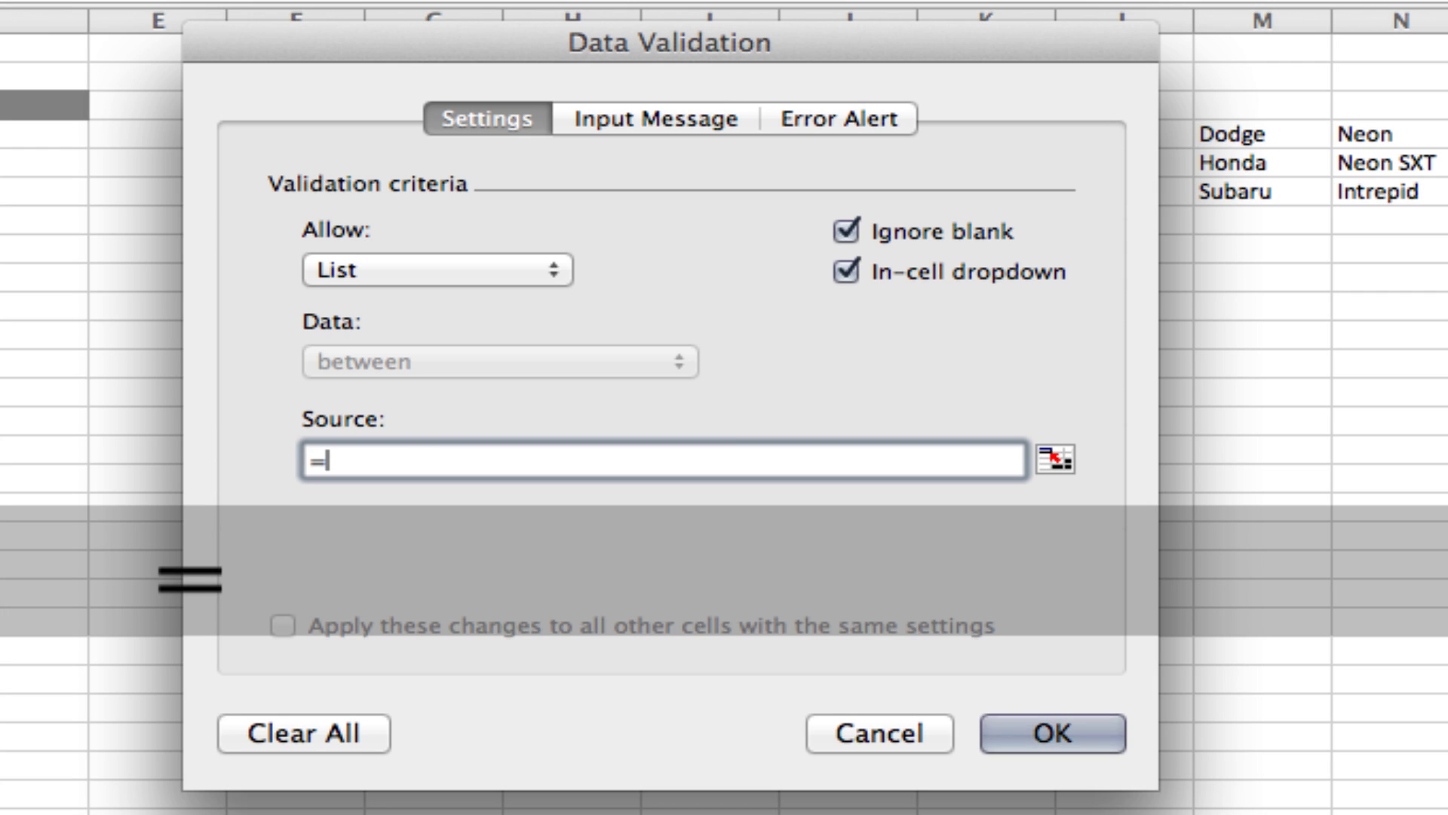
type("Make")
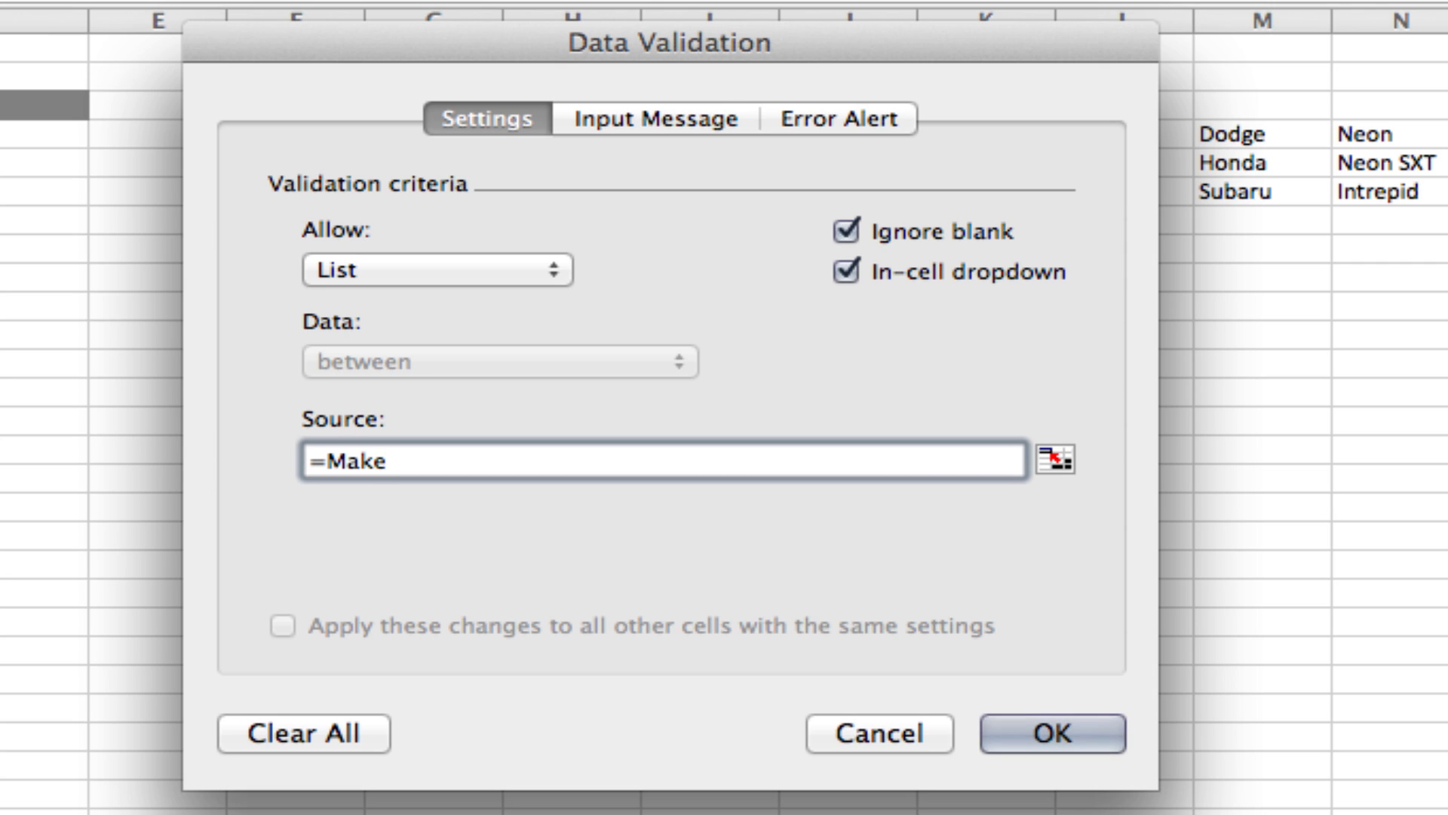
key("Return")
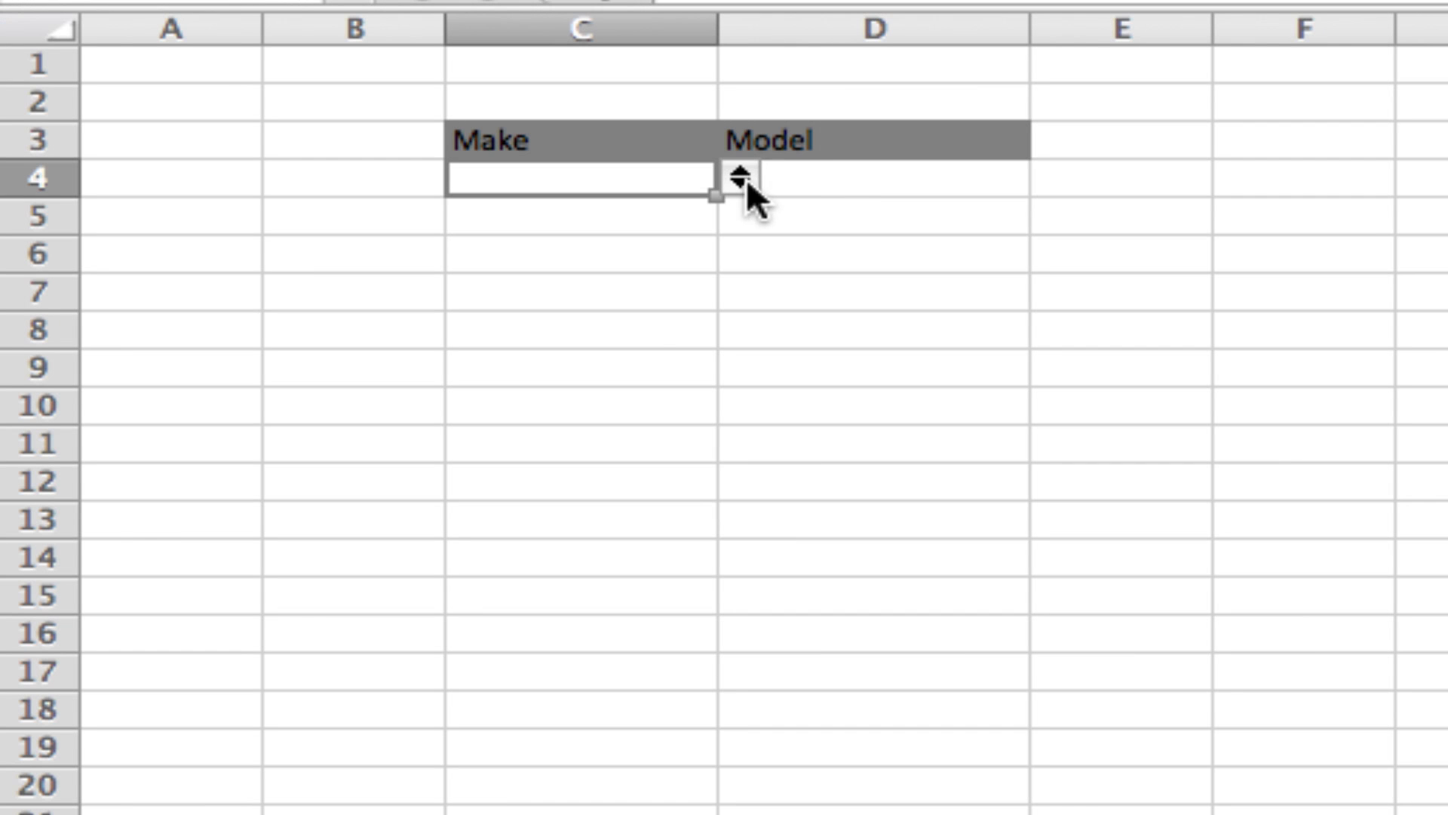
Check C4's drop-down of makes, then select the Model cell D4.
left_click(739, 178)
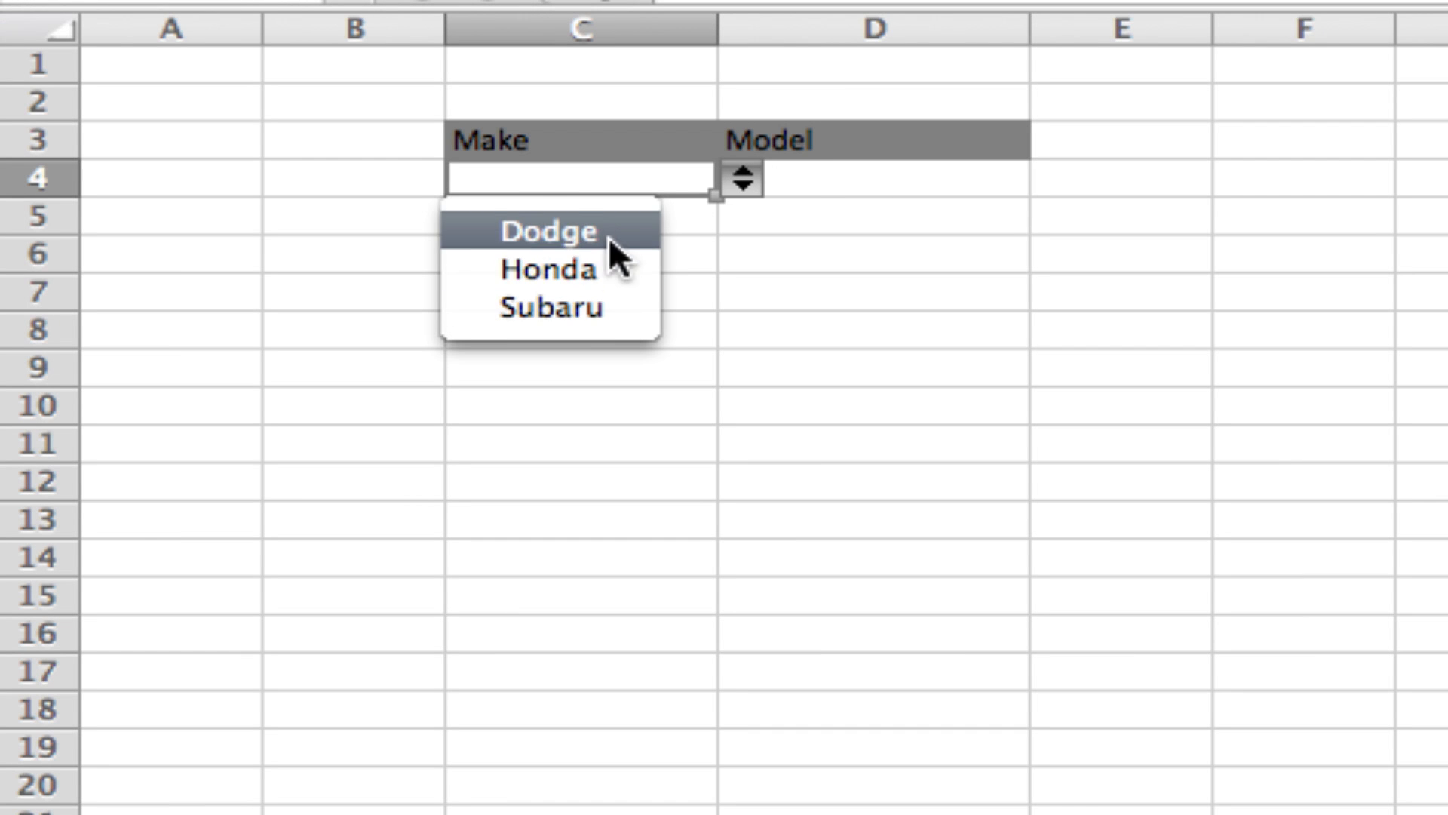
left_click(736, 180)
left_click(837, 175)
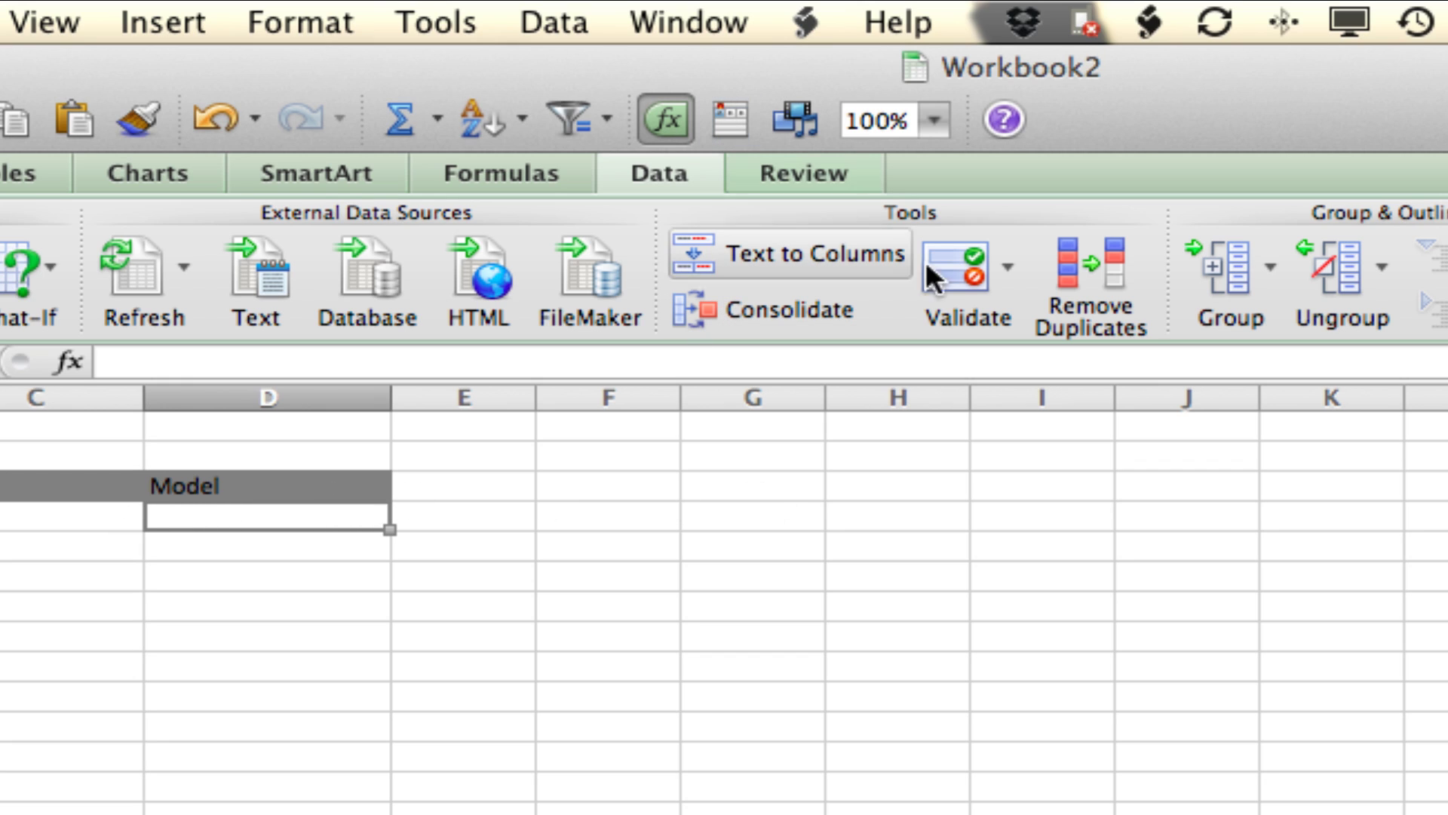
Give D4 a List data validation with source =C4.
left_click(1008, 267)
left_click(1030, 333)
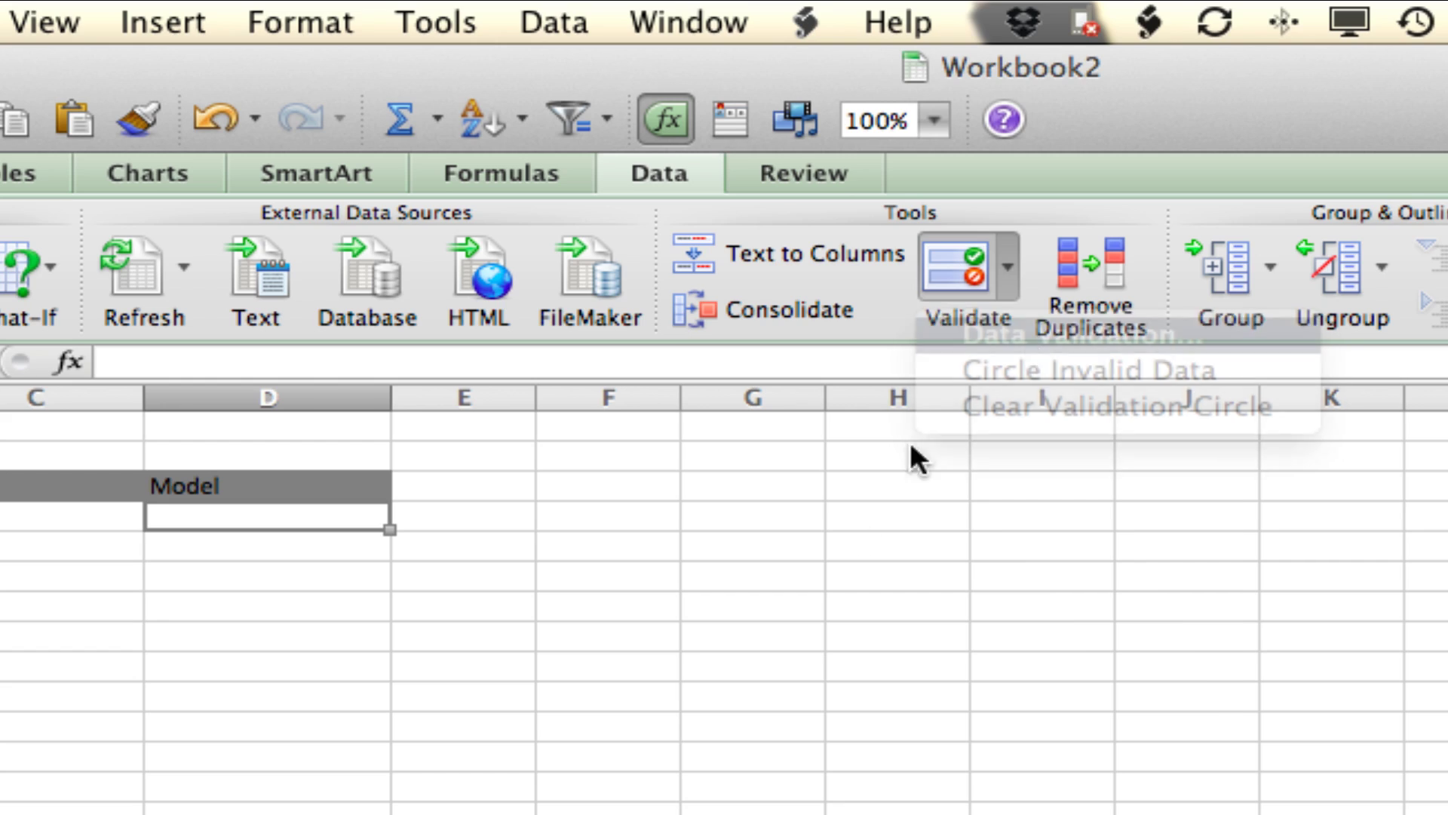
left_click(545, 269)
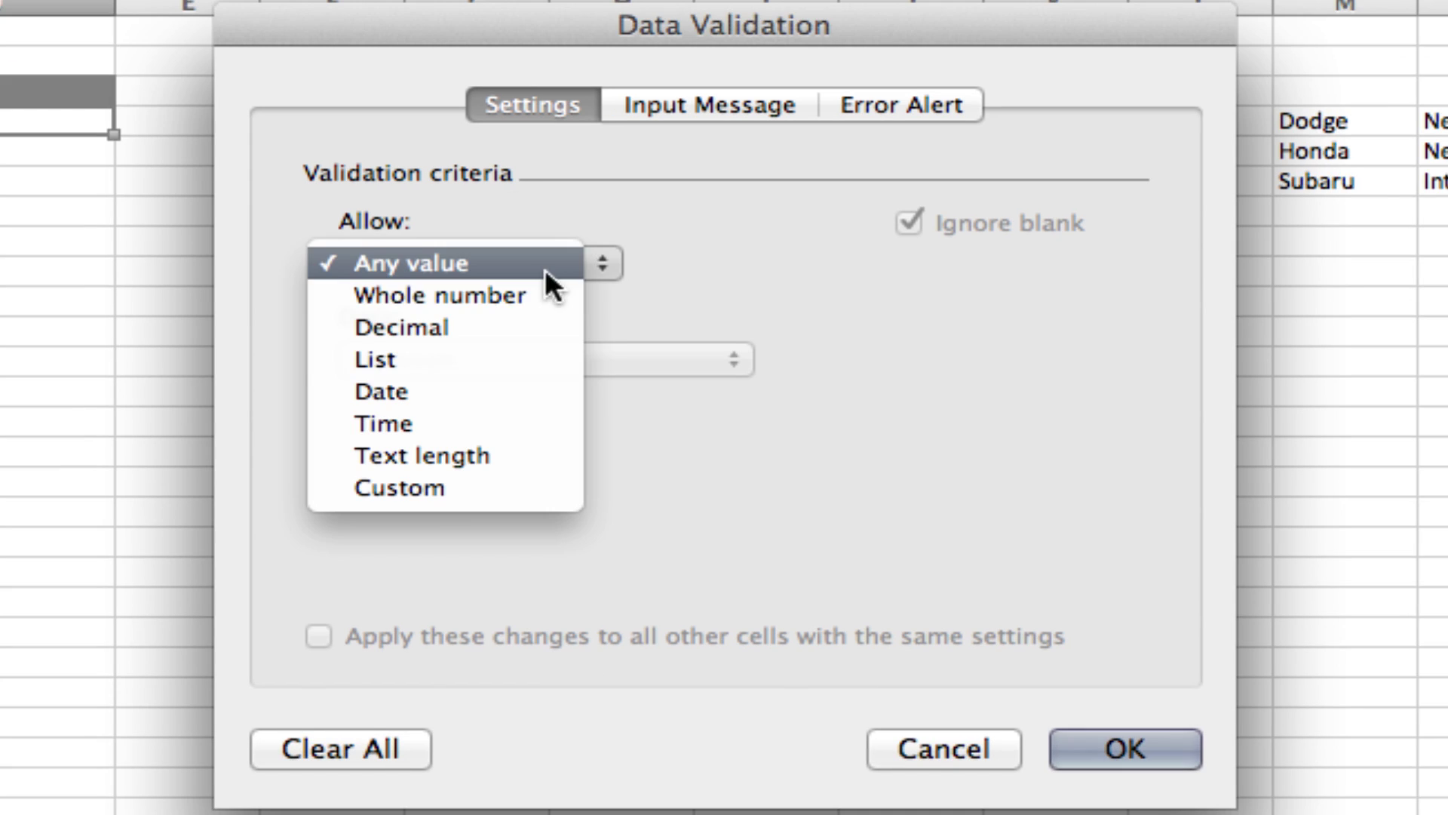
left_click(498, 364)
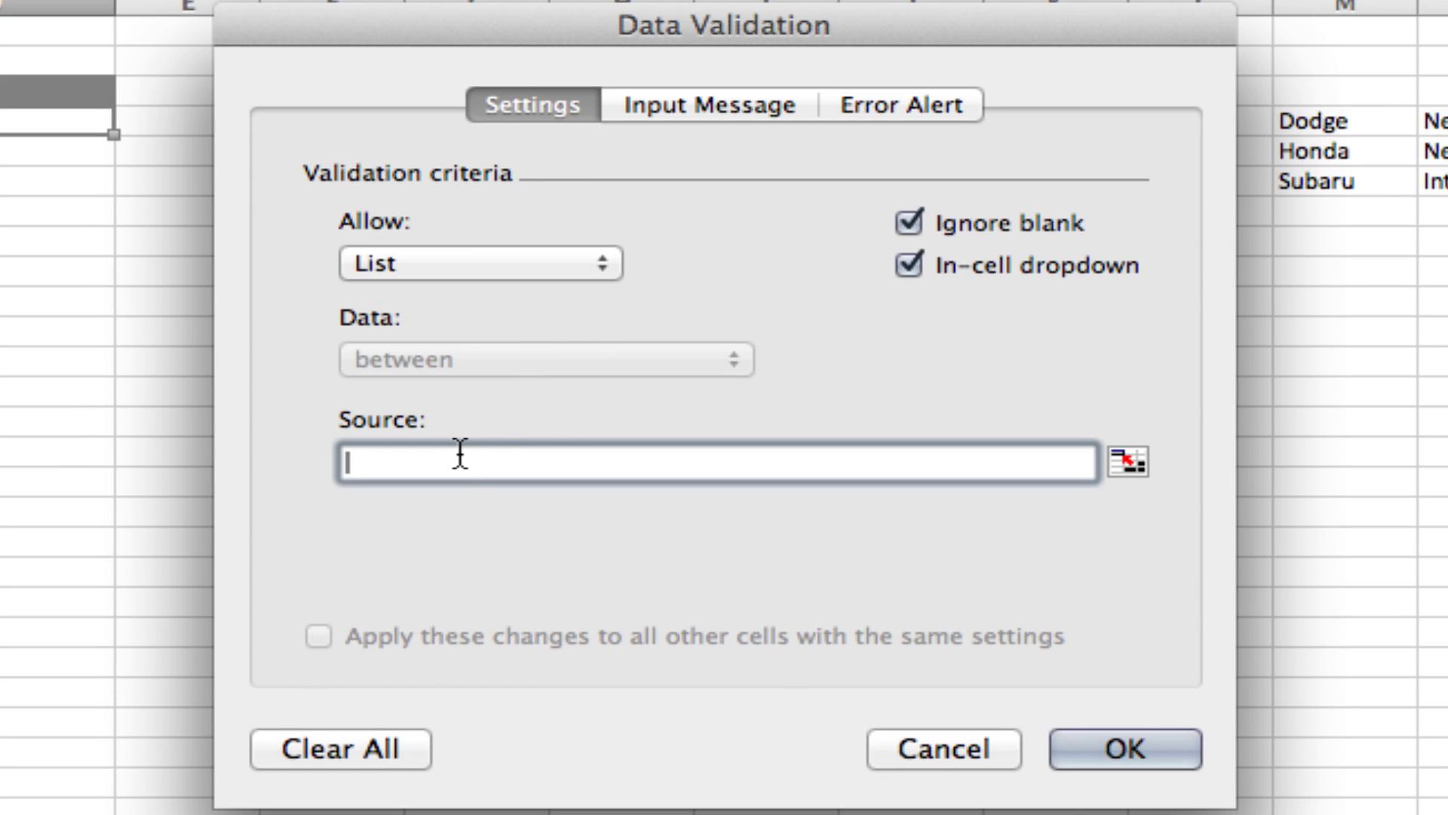
type("=C4")
key("Return")
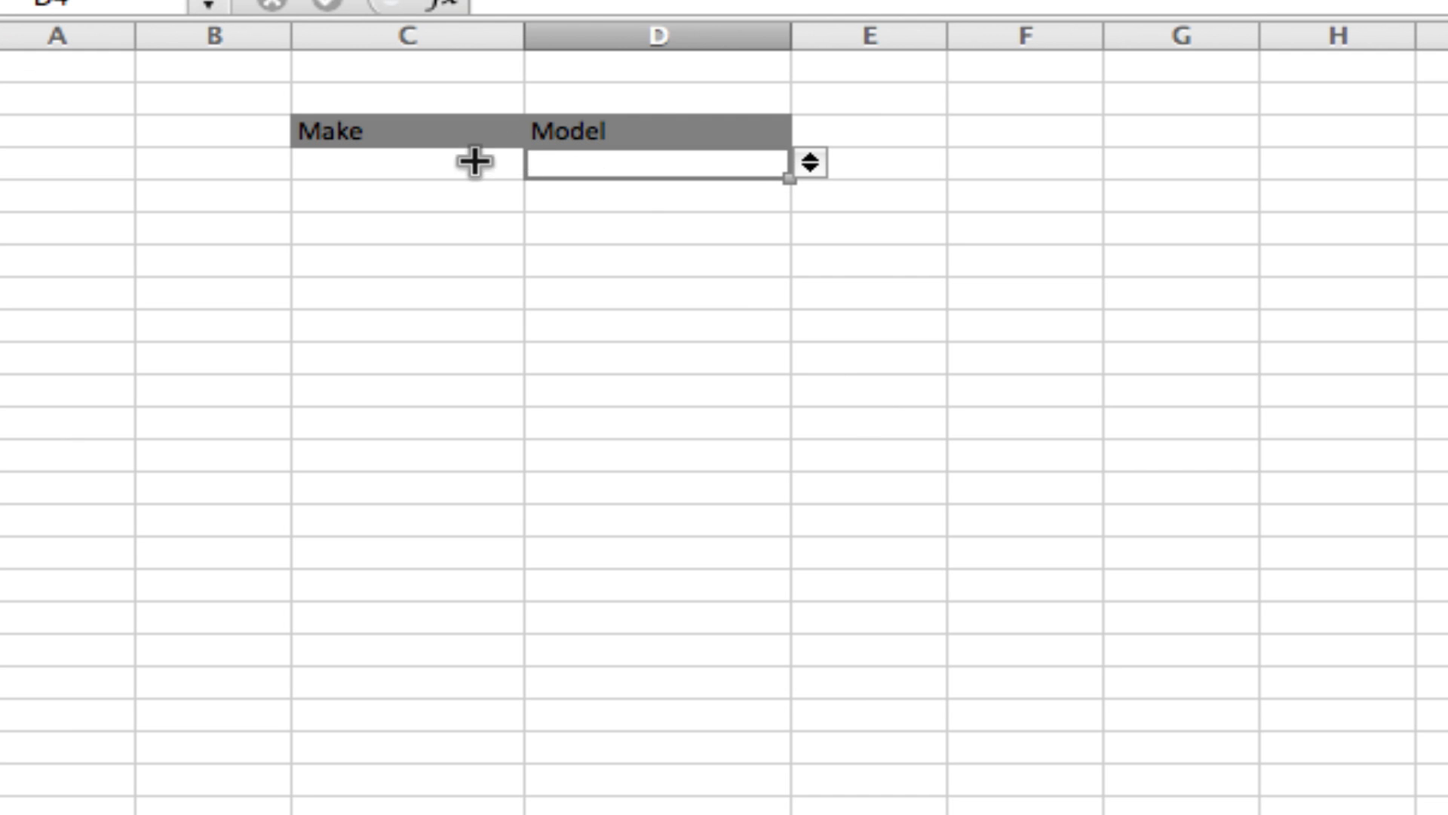
Choose Dodge in C4 and check that D4's drop-down offers only Dodge.
left_click(475, 161)
left_click(543, 163)
left_click(433, 217)
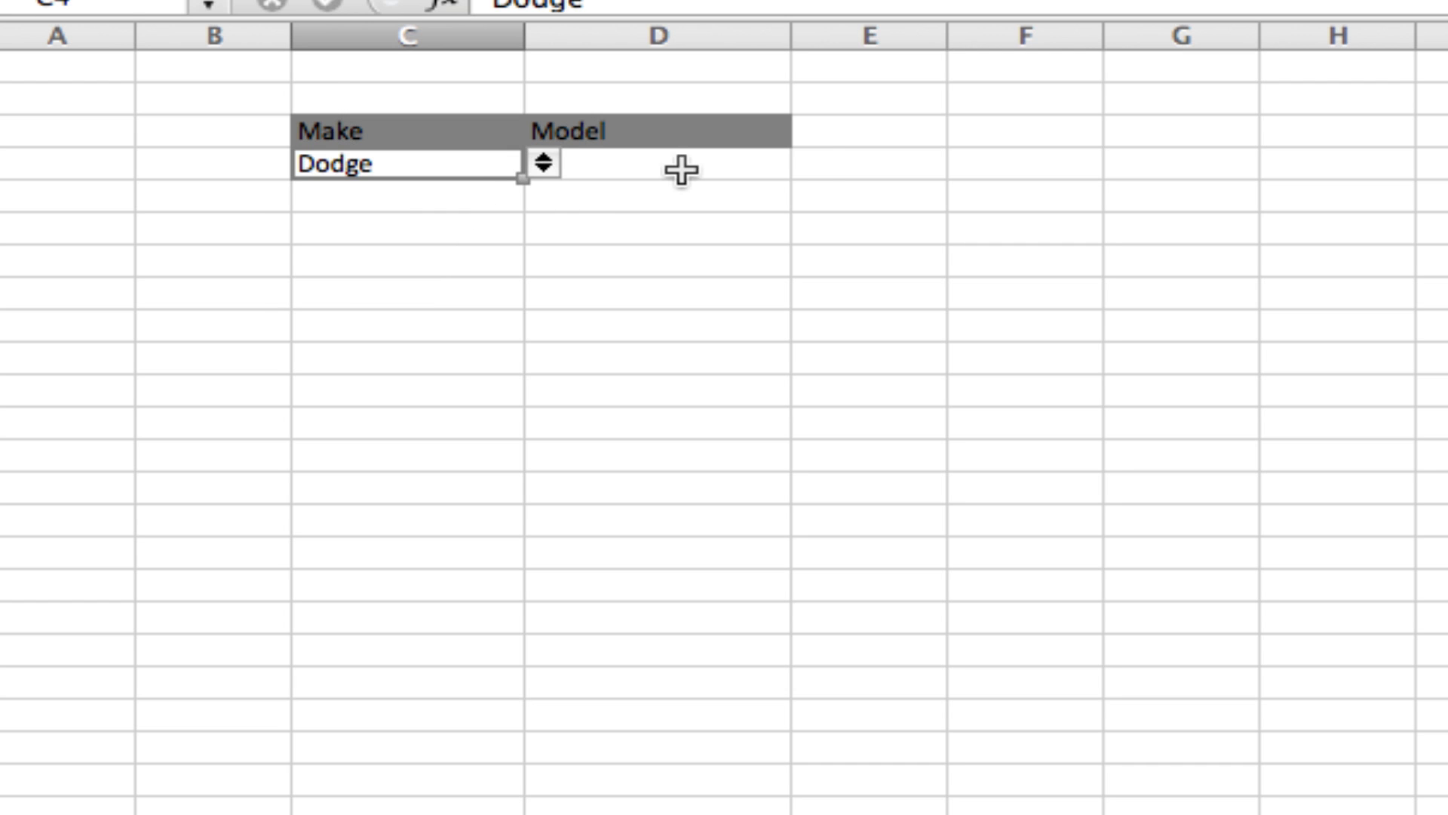
left_click(681, 171)
left_click(810, 163)
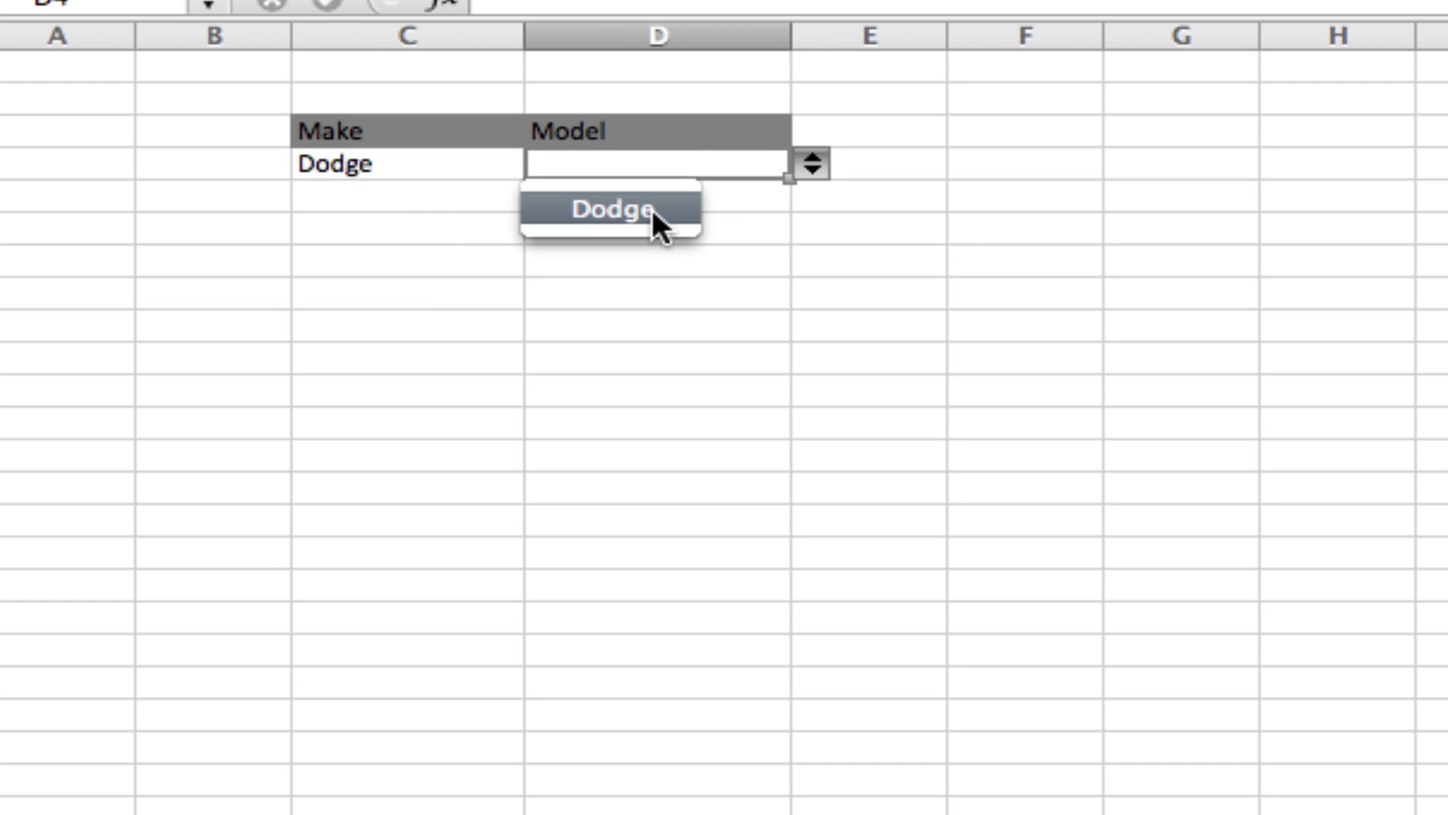
left_click(778, 178)
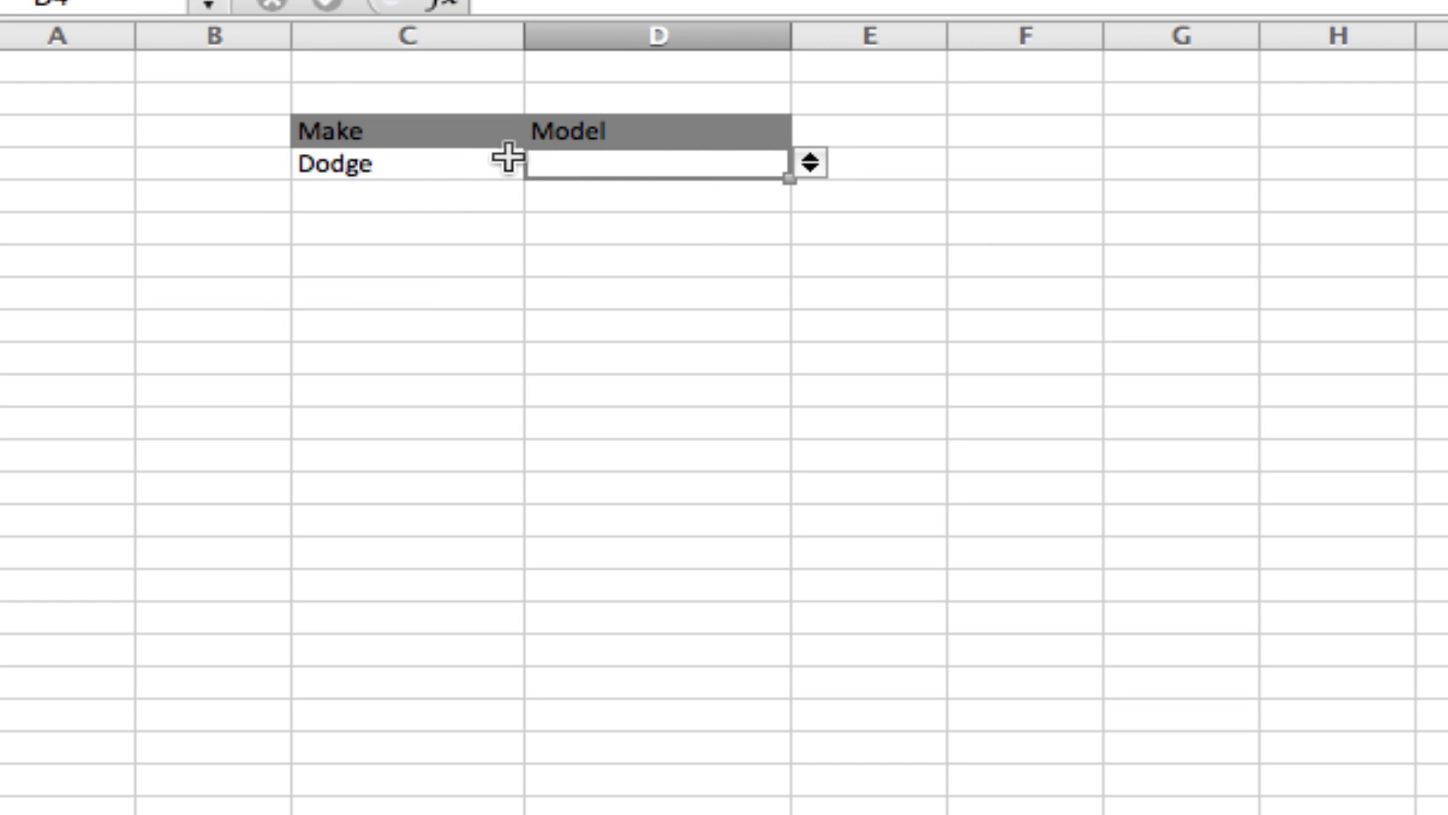
left_click(427, 173)
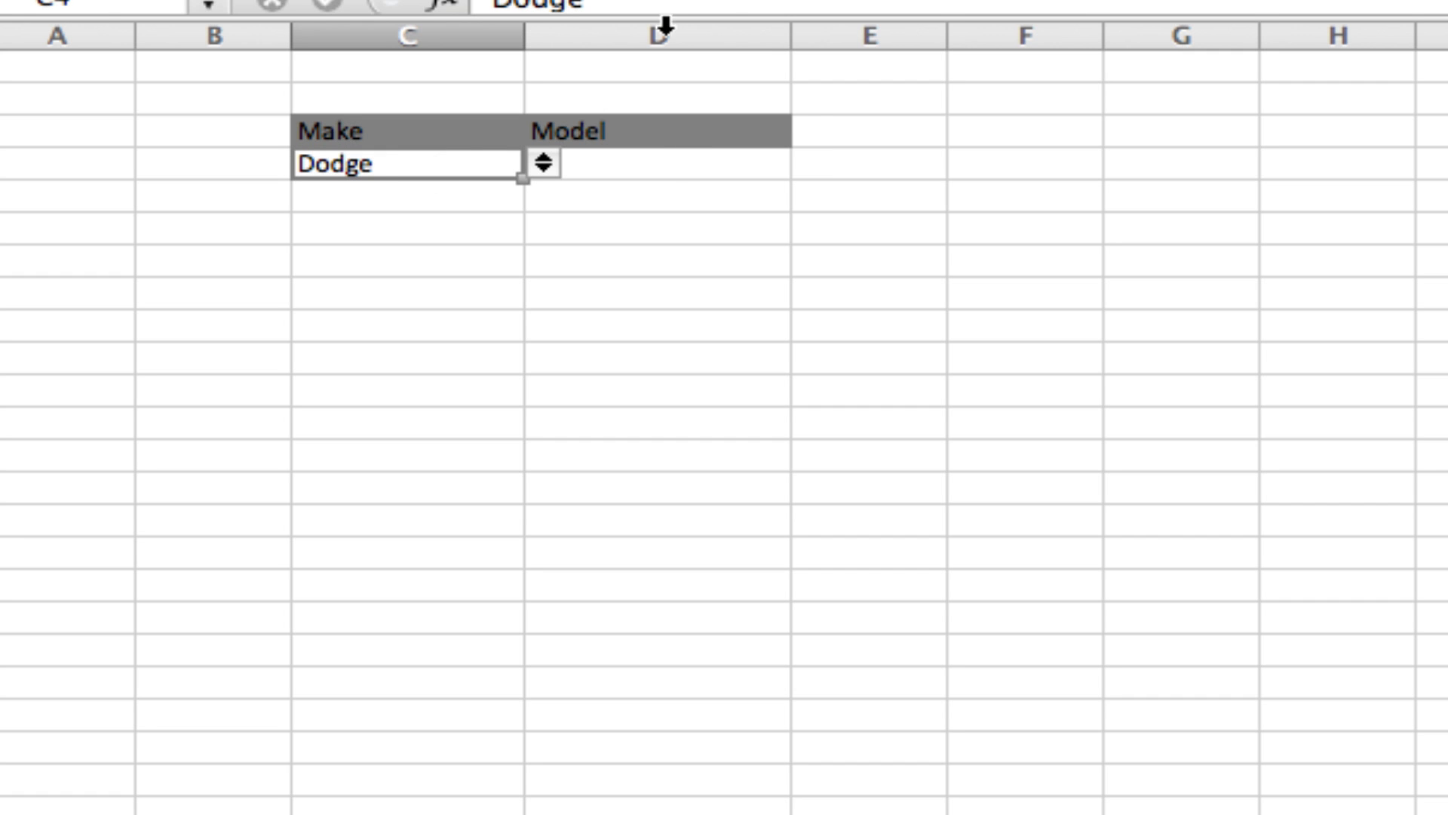
left_click(666, 183)
left_click(674, 160)
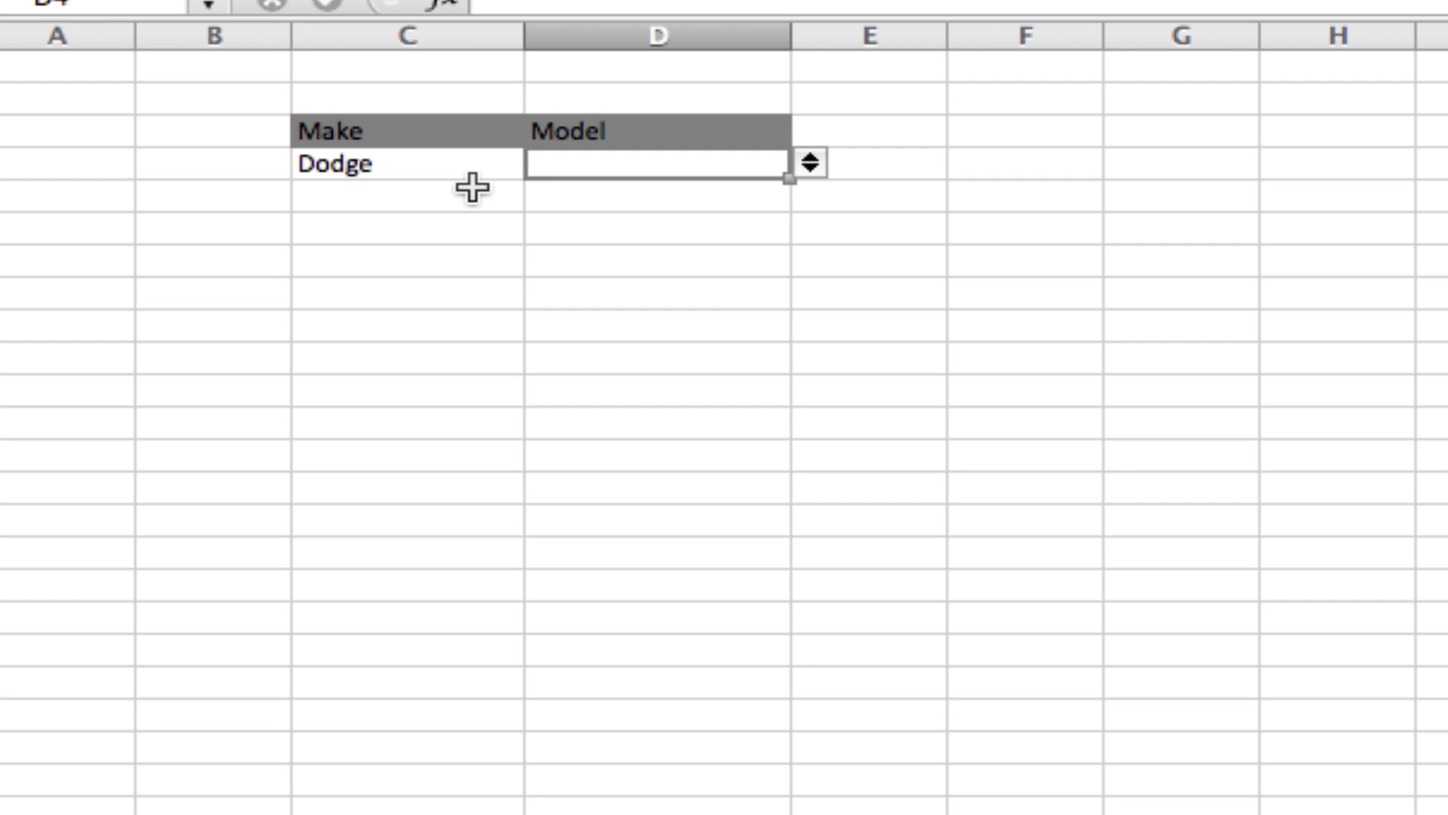
Change D4's list source to =Indirect(C4) and confirm it offers Neon, Neon SXT and Intrepid.
left_click(967, 0)
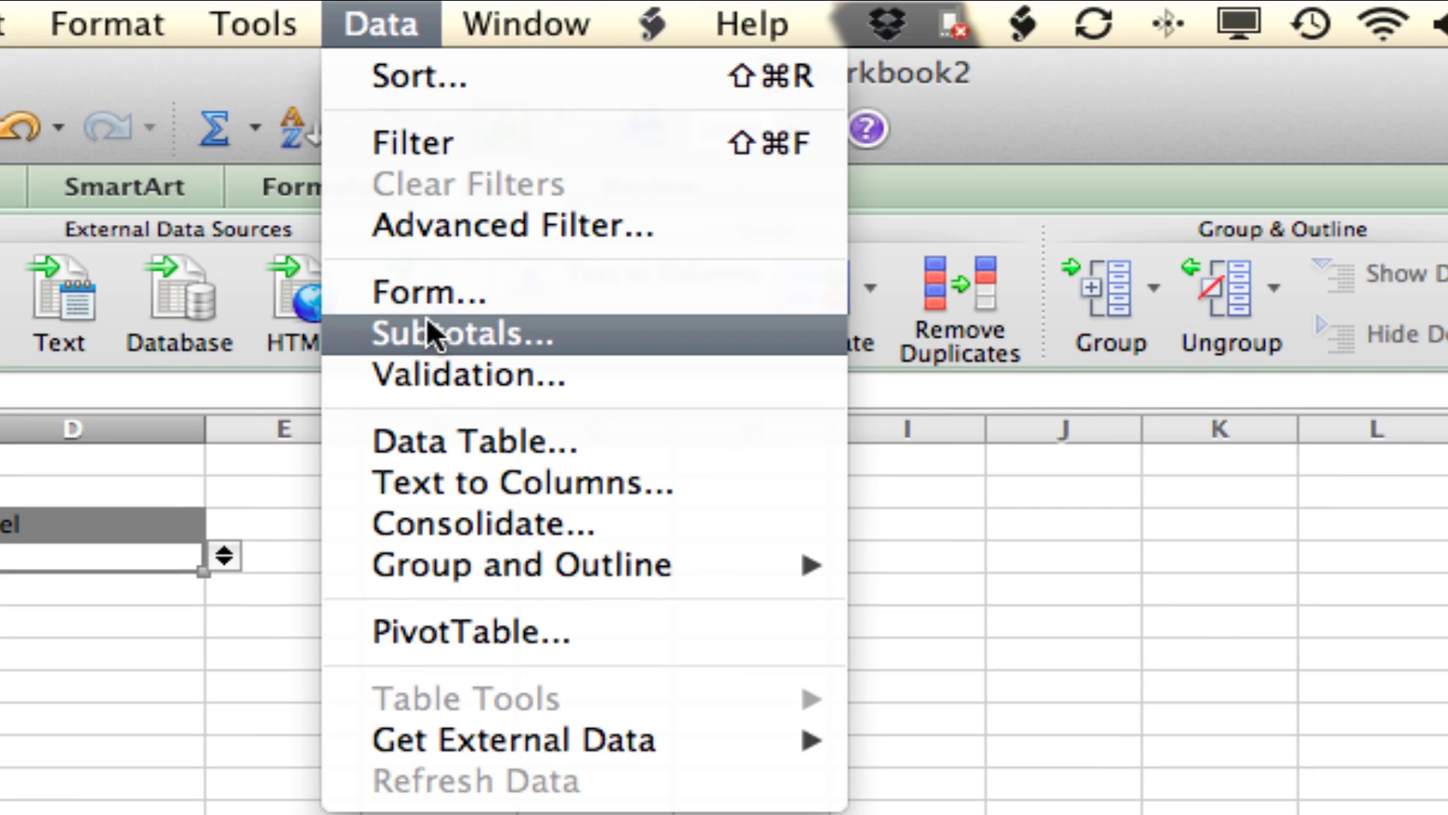
left_click(432, 371)
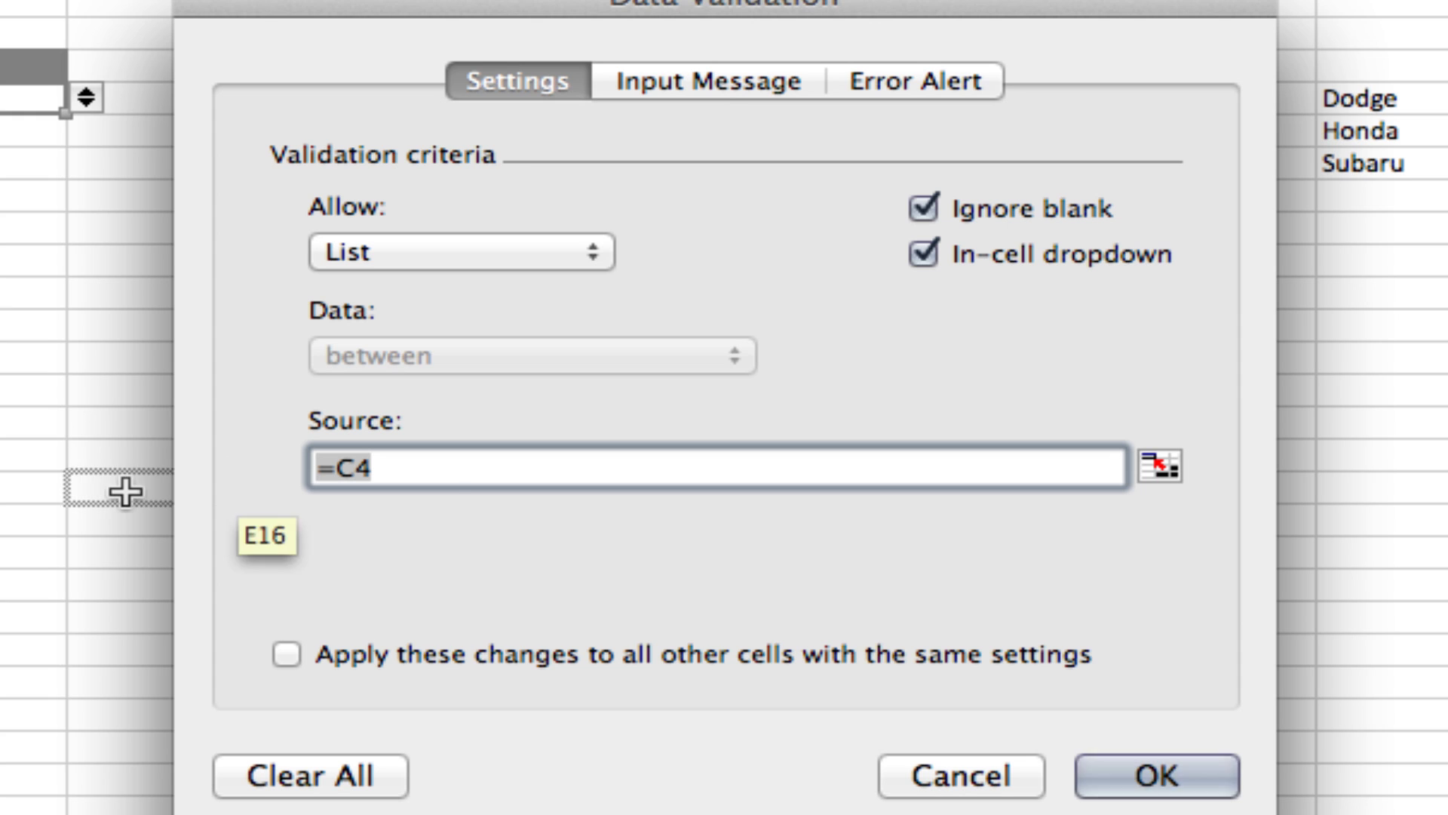
left_click(438, 467)
key("BackSpace")
key("BackSpace")
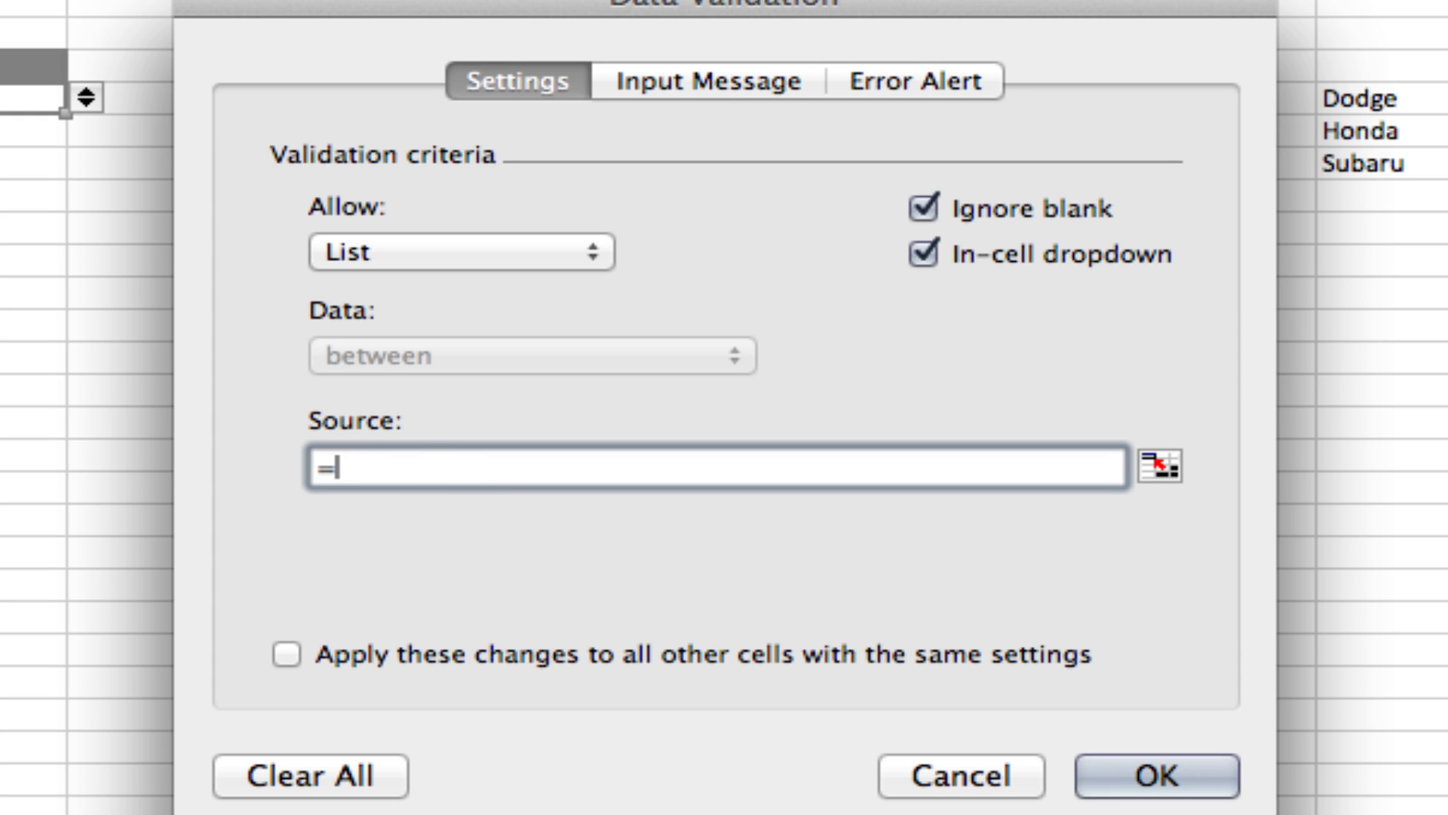
type("Indirect(")
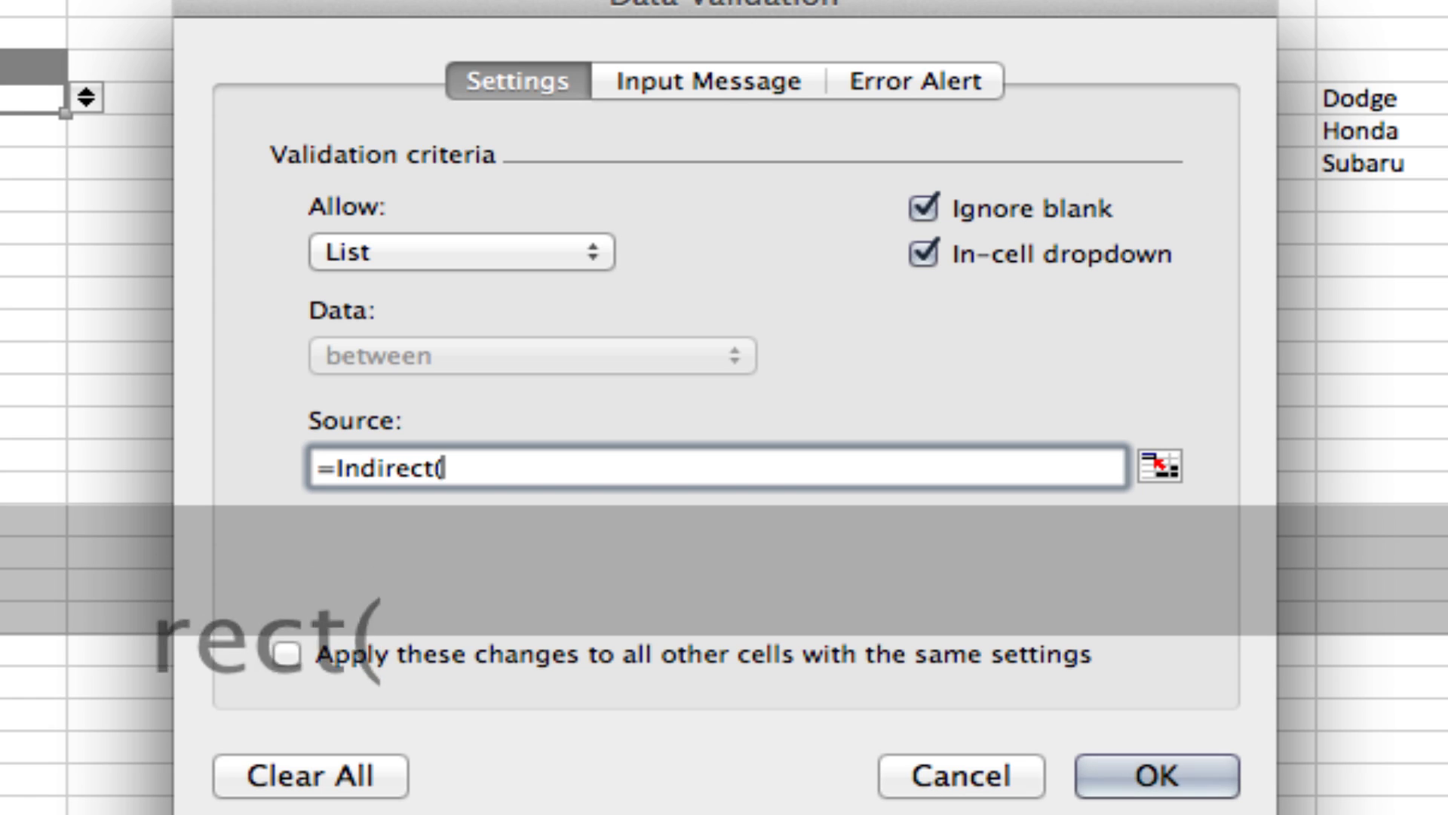
type("C4")
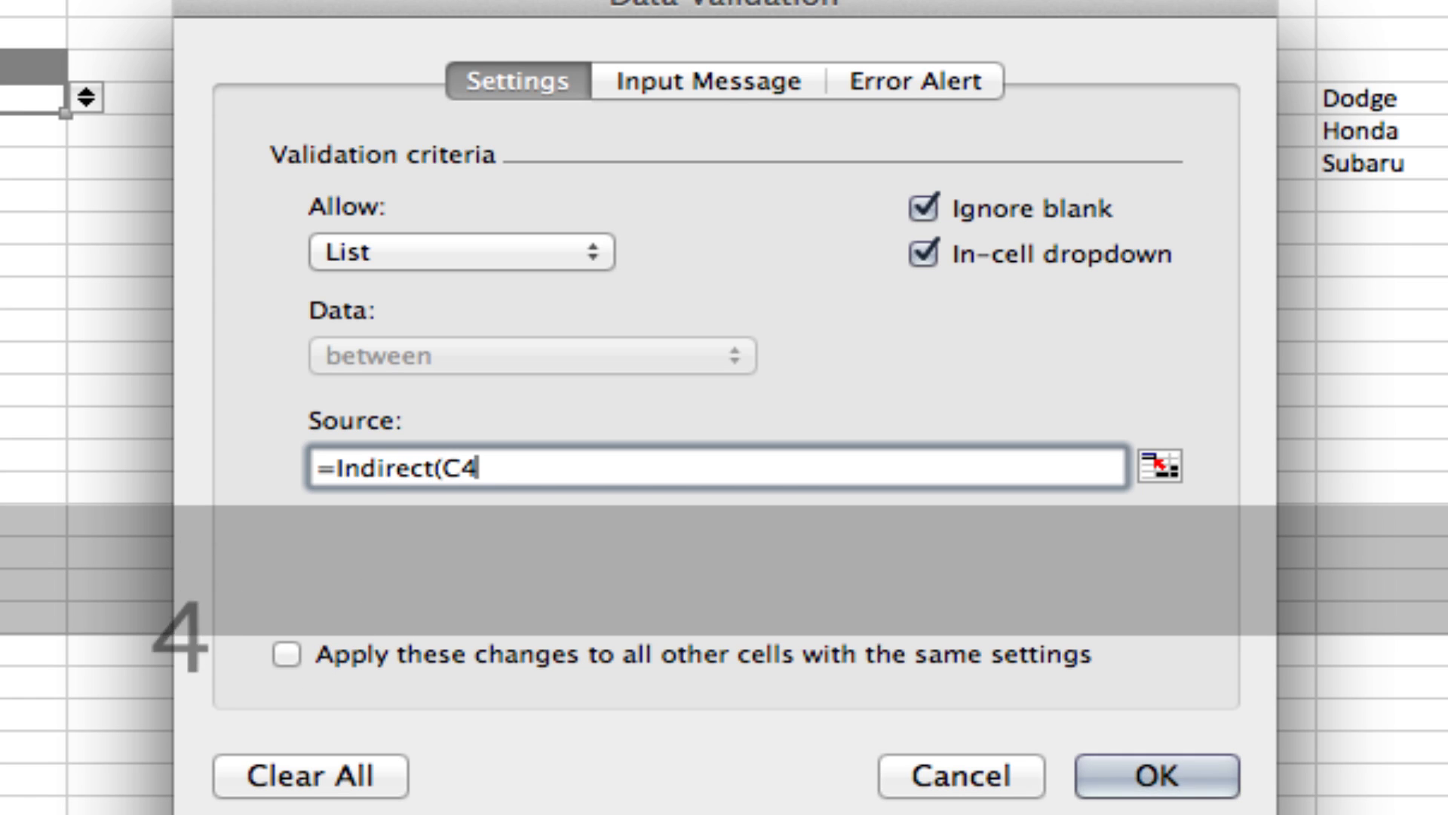
type(")")
key("Return")
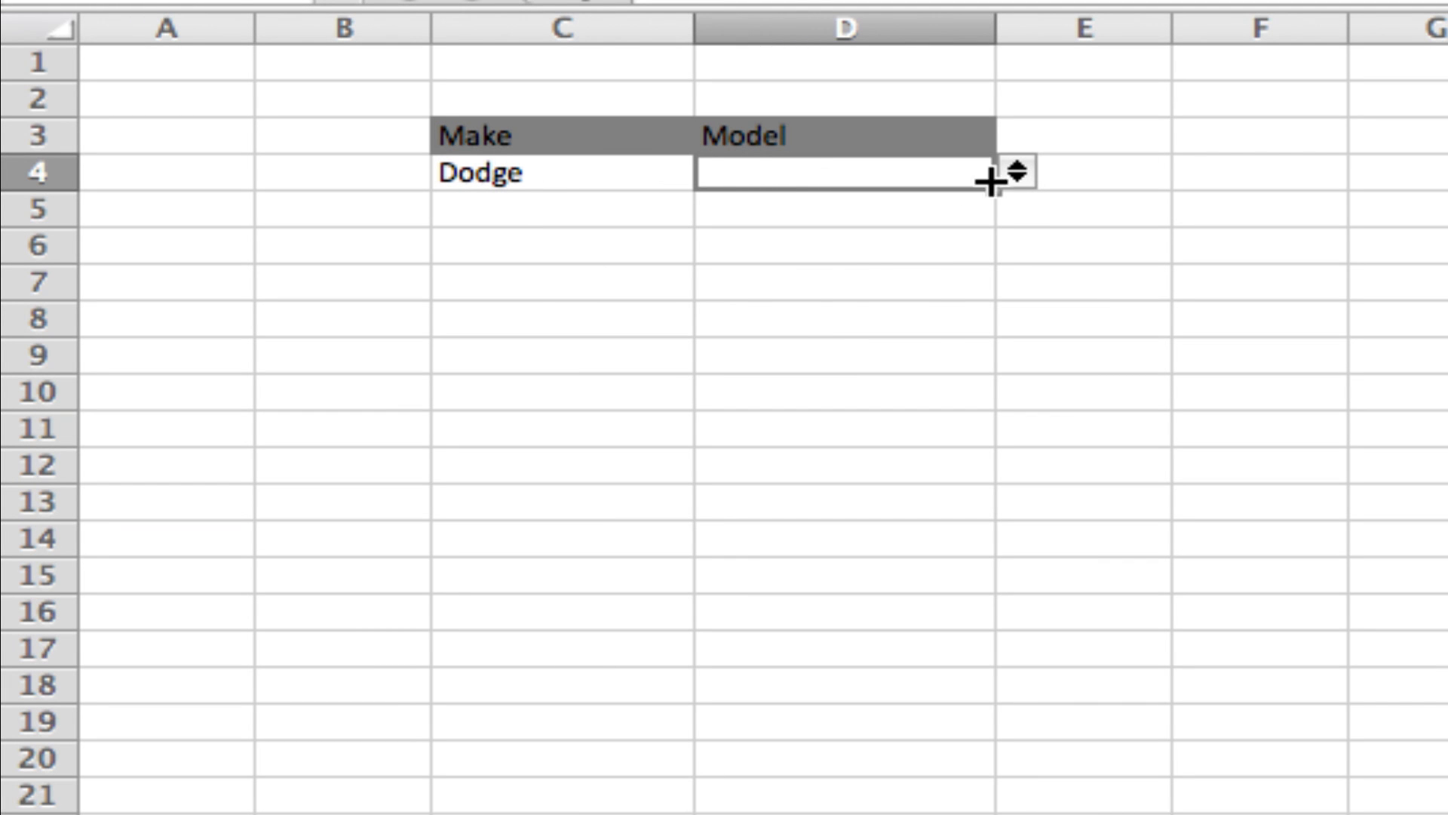
left_click(1016, 172)
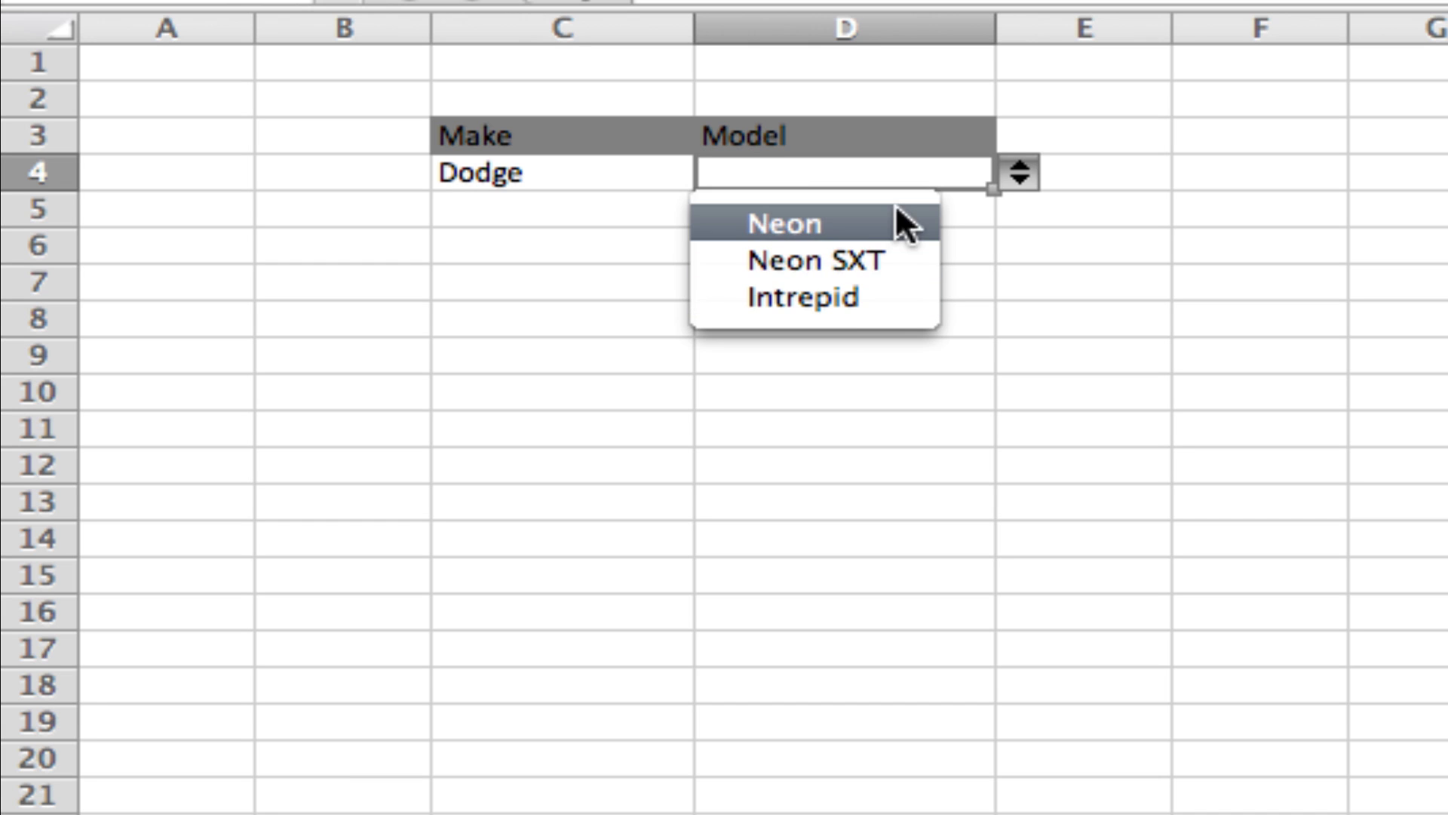
left_click(1027, 179)
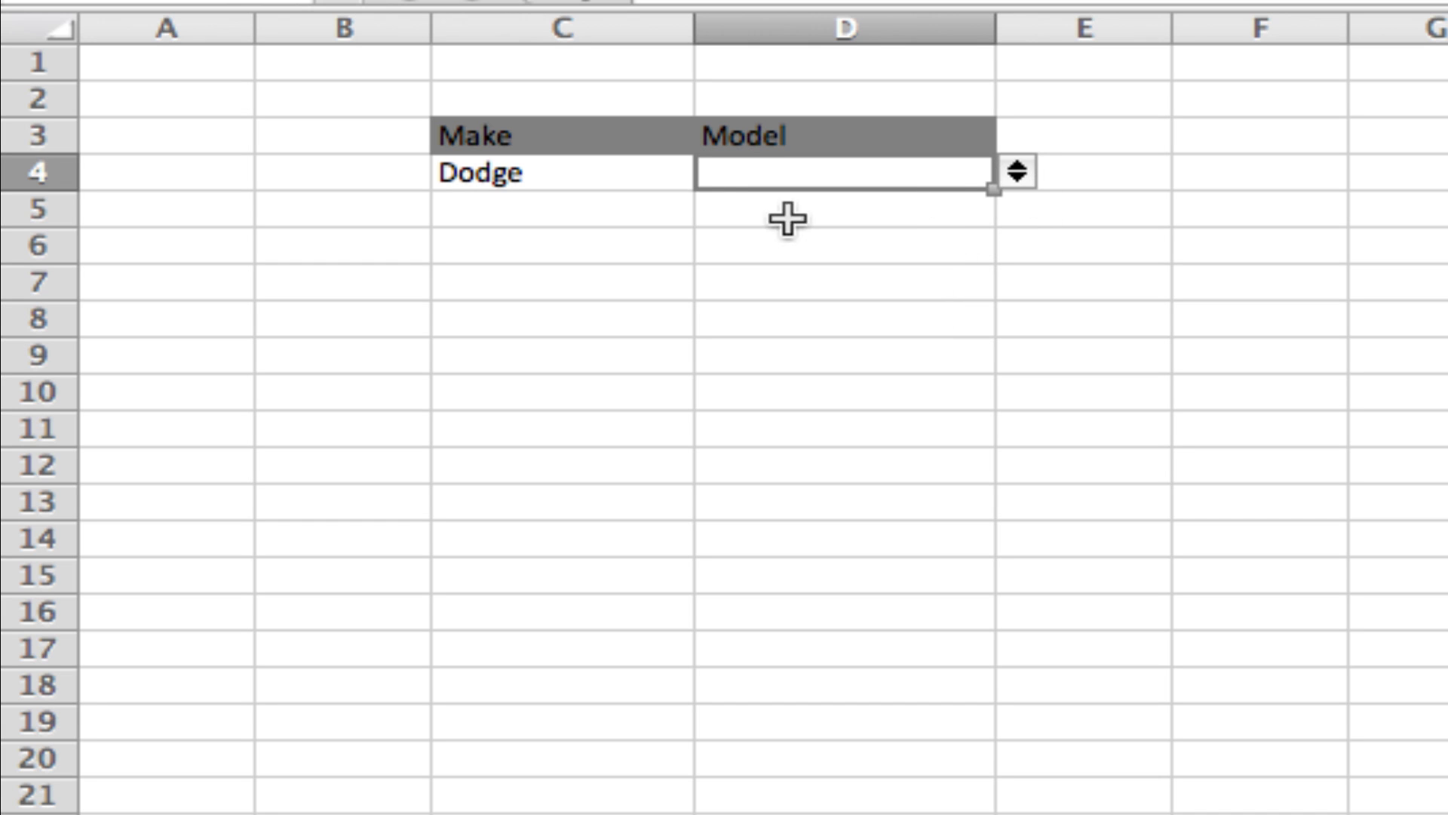